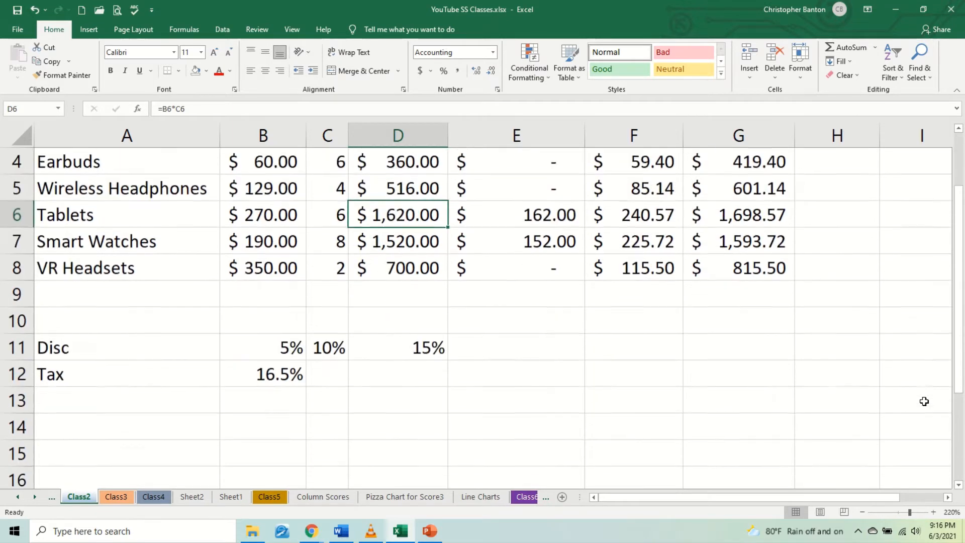
{"action": "scroll", "coordinate": [924, 401], "scroll_direction": "up", "scroll_amount": 1}
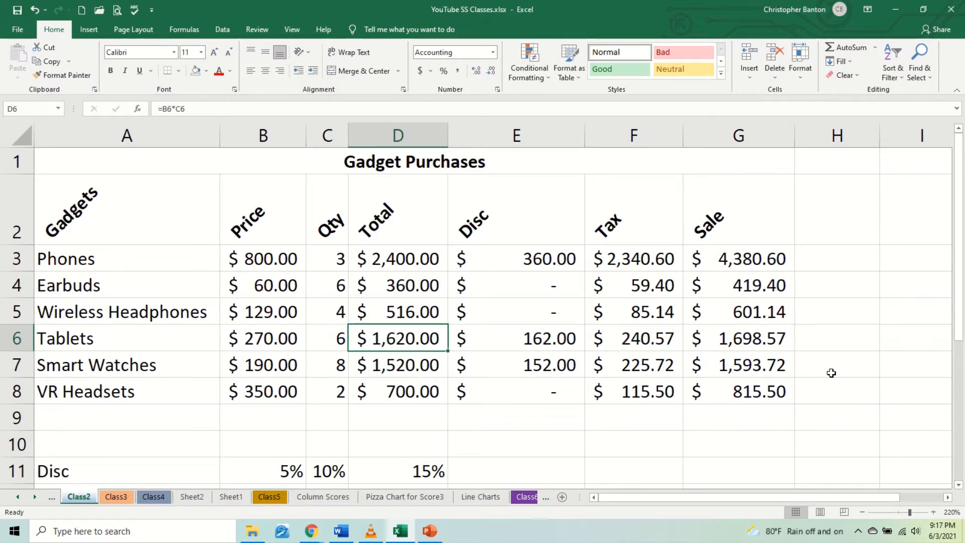
{"action": "scroll", "coordinate": [831, 372], "scroll_direction": "down", "scroll_amount": 1}
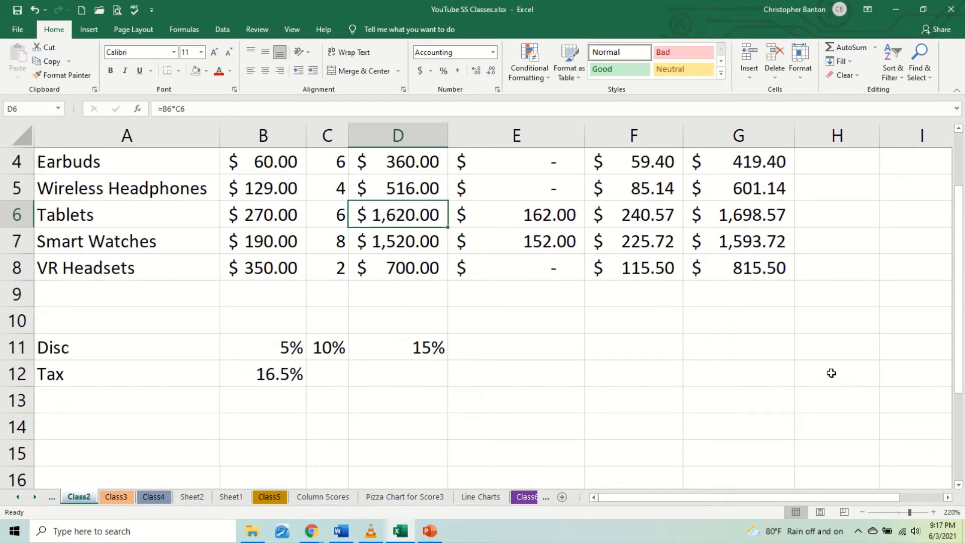
{"action": "key", "text": "Down"}
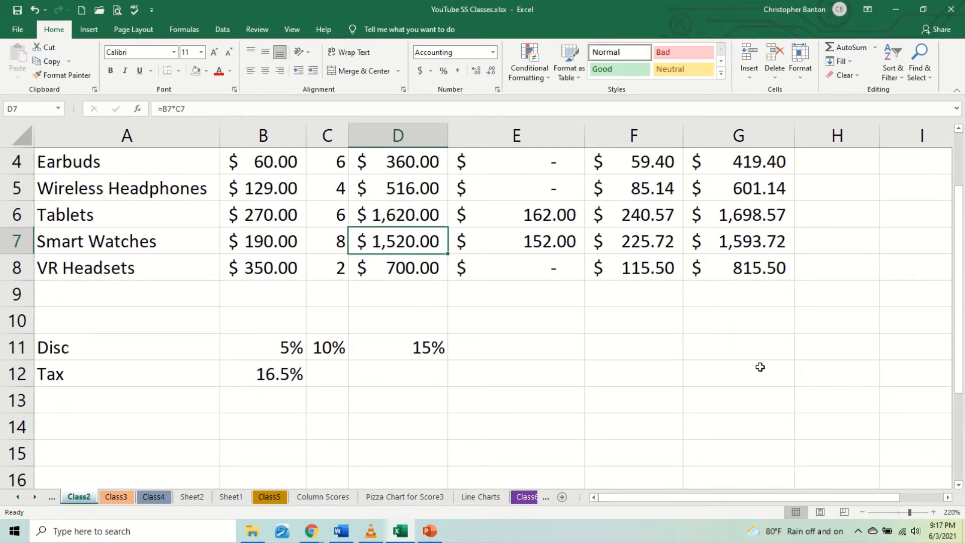
{"action": "scroll", "coordinate": [752, 366], "scroll_direction": "up", "scroll_amount": 1}
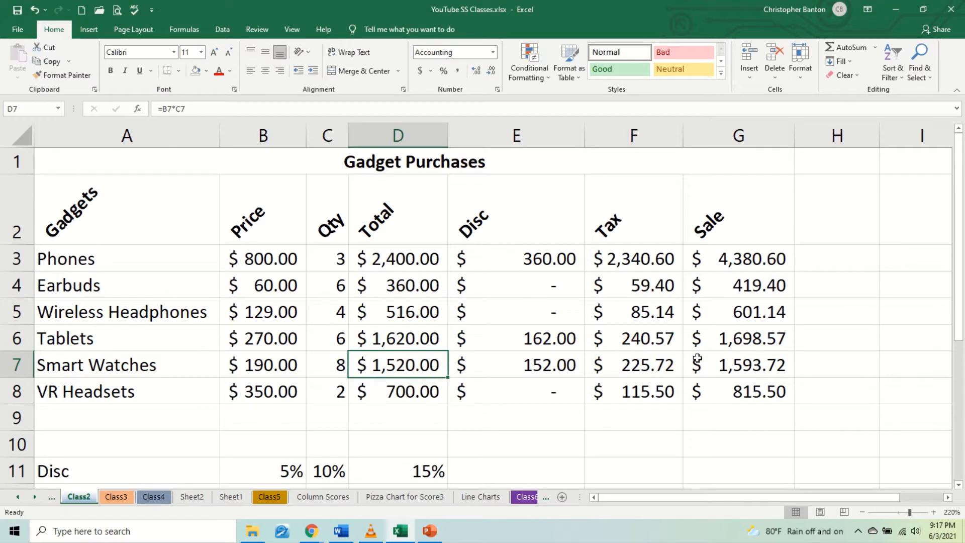
- Change the orientation of the column headings in A2:G2 to Vertical Text
{"action": "left_click_drag", "start_coordinate": [103, 214], "coordinate": [741, 246]}
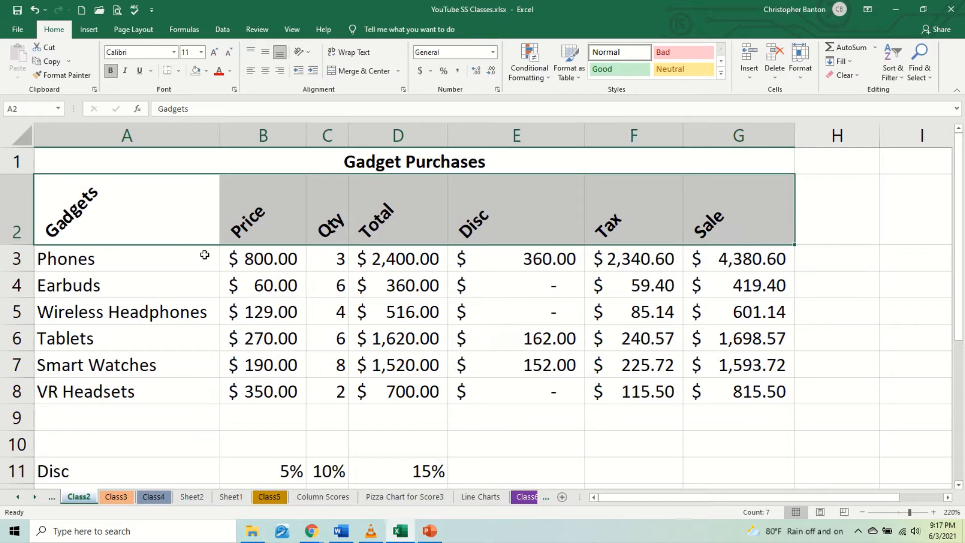
{"action": "scroll", "coordinate": [339, 341], "scroll_direction": "down", "scroll_amount": 1}
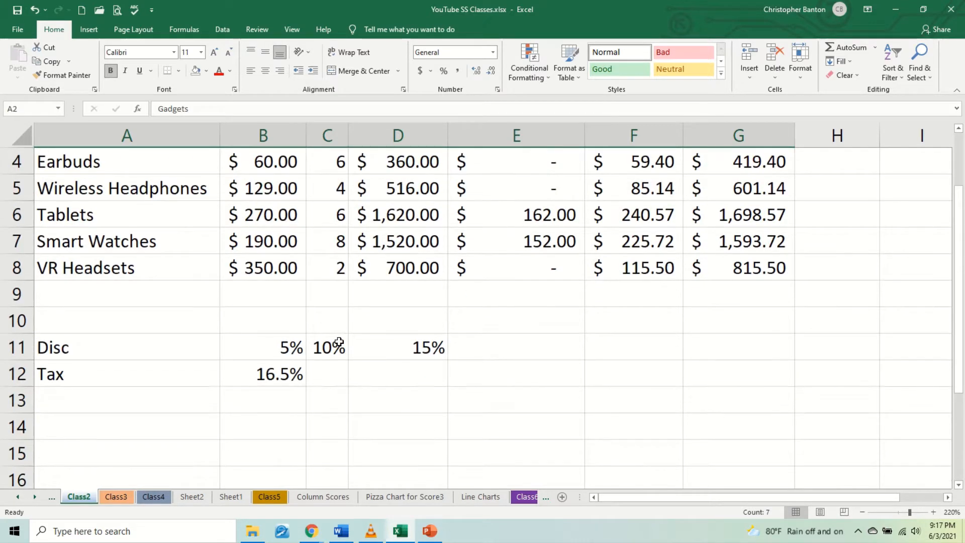
{"action": "scroll", "coordinate": [383, 350], "scroll_direction": "up", "scroll_amount": 1}
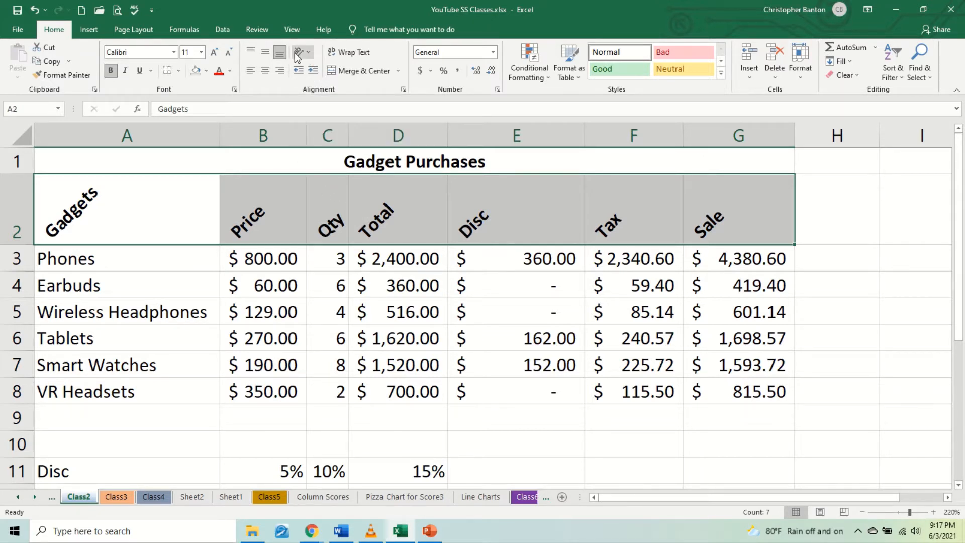
{"action": "left_click", "coordinate": [308, 57]}
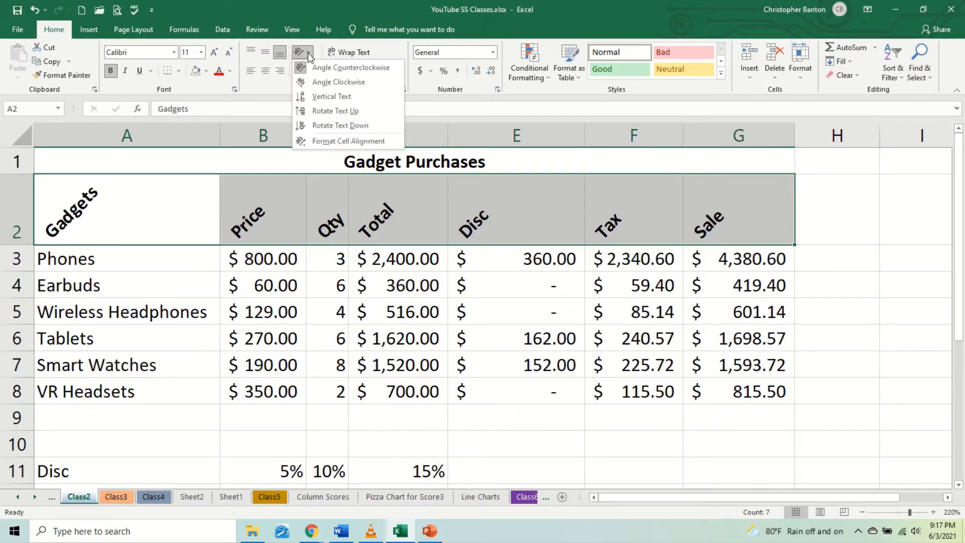
{"action": "left_click", "coordinate": [342, 96]}
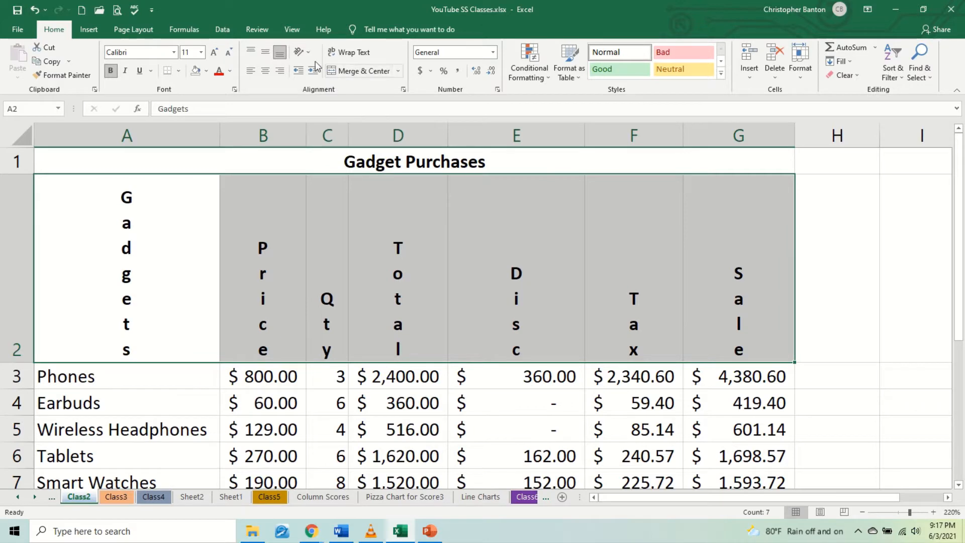
- Try Rotate Text Up and Angle Clockwise as orientations for the column headings in A2:G2
{"action": "left_click", "coordinate": [302, 52]}
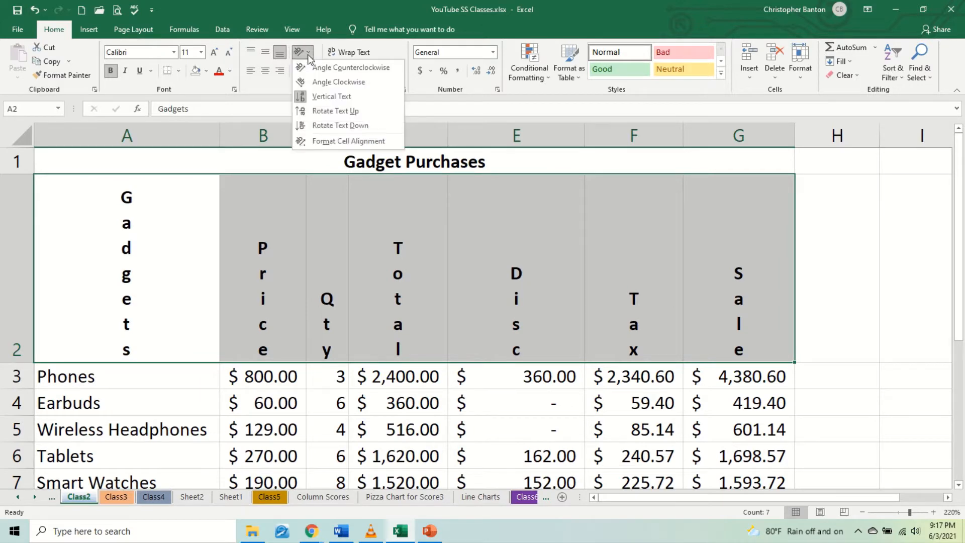
{"action": "left_click", "coordinate": [355, 113]}
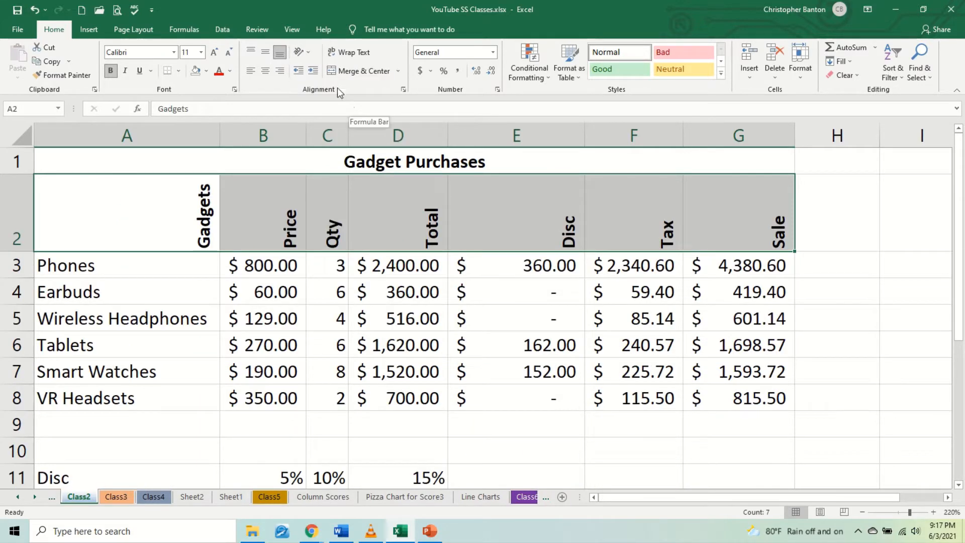
{"action": "left_click", "coordinate": [310, 54]}
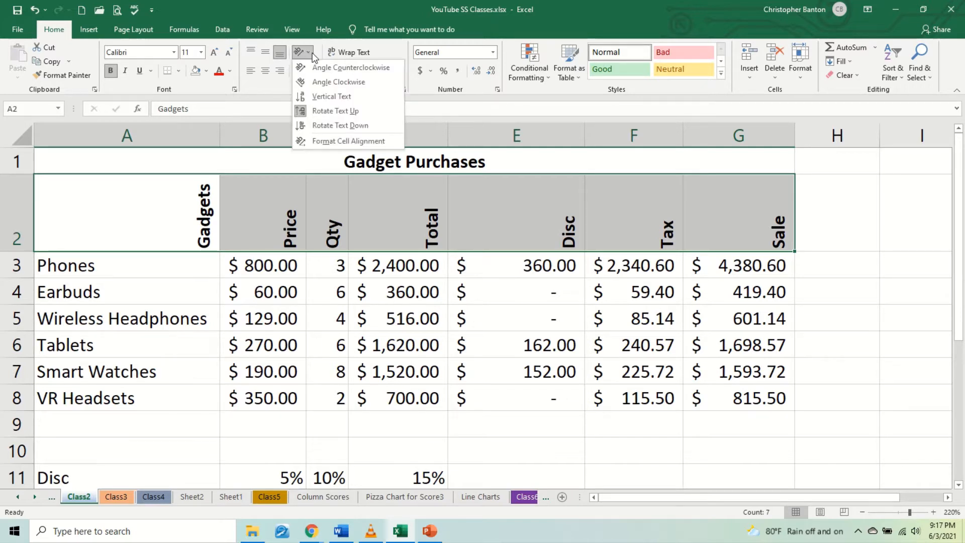
{"action": "left_click", "coordinate": [340, 80]}
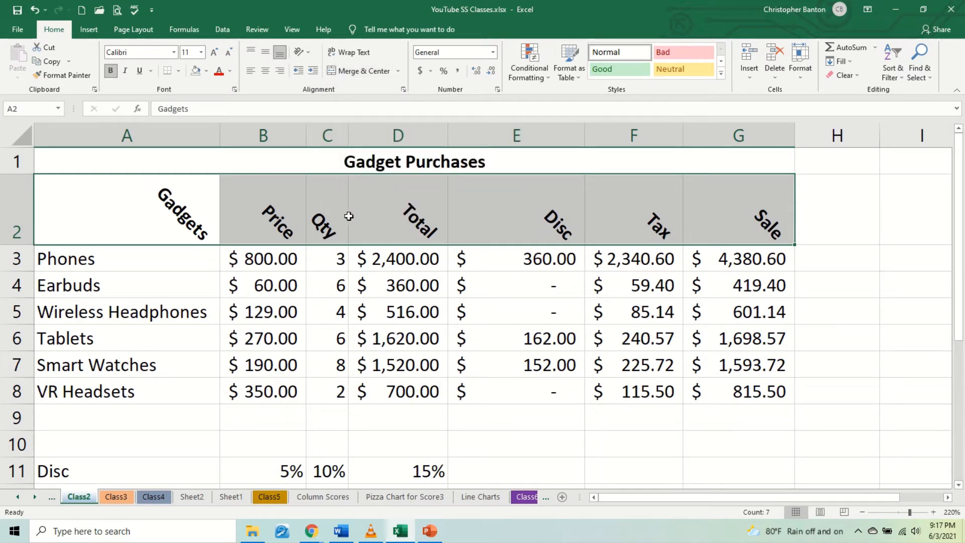
- Set the text orientation of the column headings in A2:G2 to 45 degrees counterclockwise through the cell alignment settings
{"action": "right_click", "coordinate": [266, 201]}
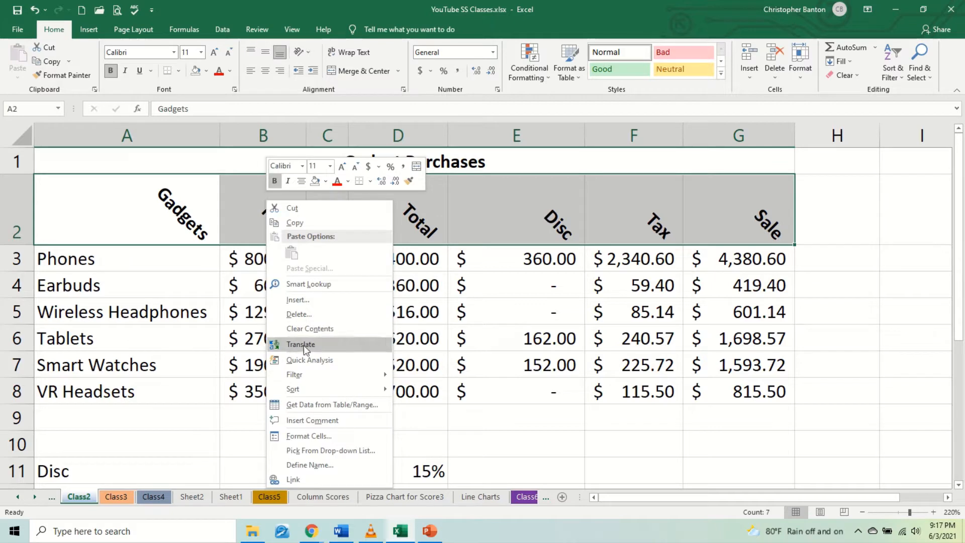
{"action": "left_click", "coordinate": [322, 435]}
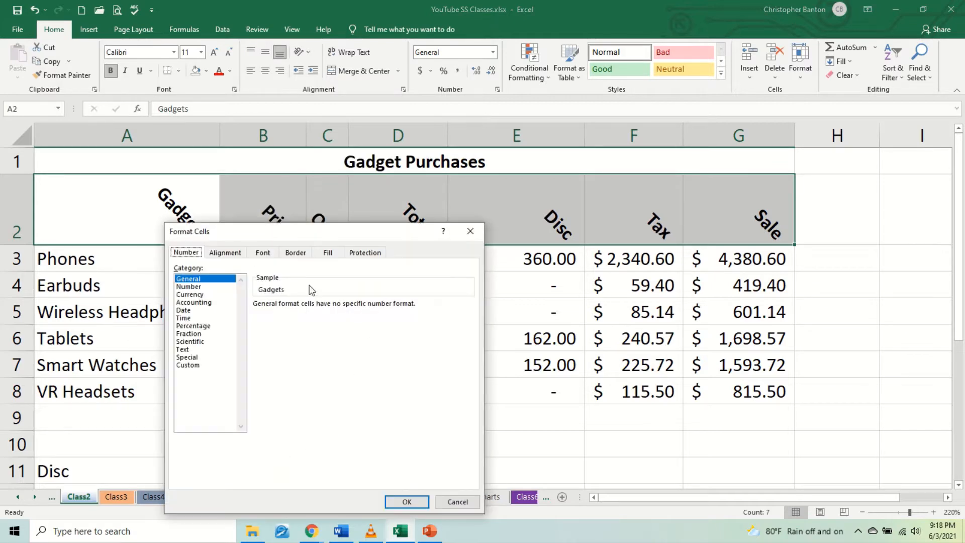
{"action": "left_click", "coordinate": [238, 259]}
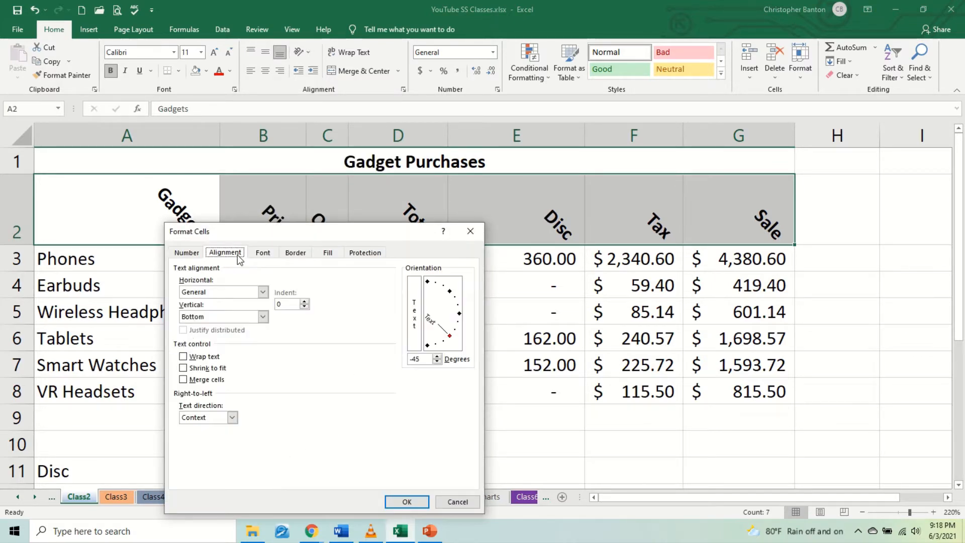
{"action": "left_click", "coordinate": [450, 293]}
{"action": "left_click", "coordinate": [419, 502]}
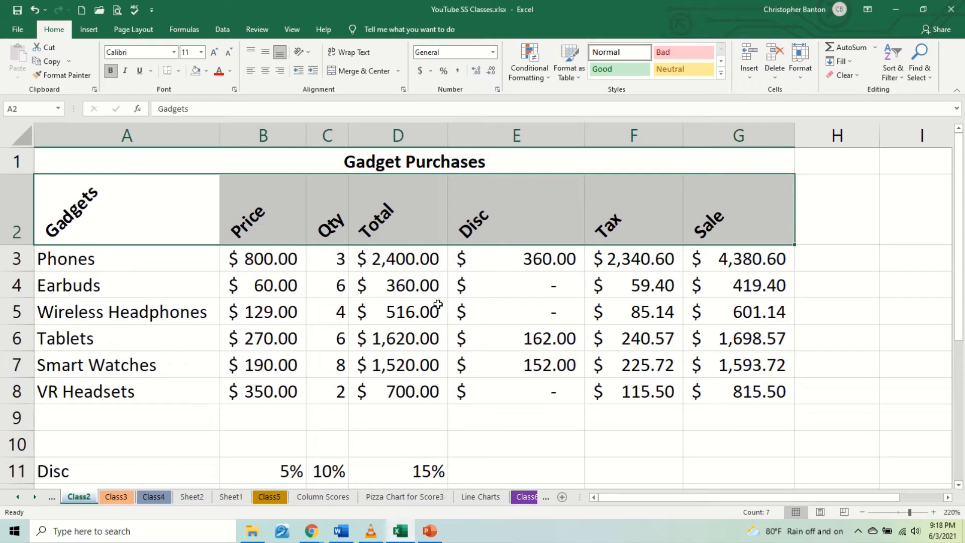
{"action": "left_click", "coordinate": [437, 304]}
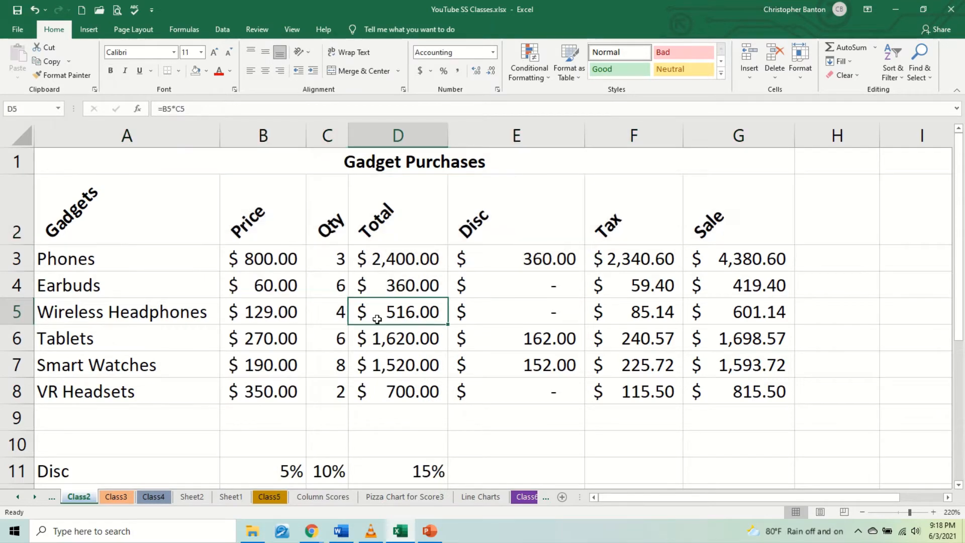
- Narrow column A and wrap the text of the Wireless Headphones cell A5
{"action": "scroll", "coordinate": [377, 316], "scroll_direction": "down", "scroll_amount": 2}
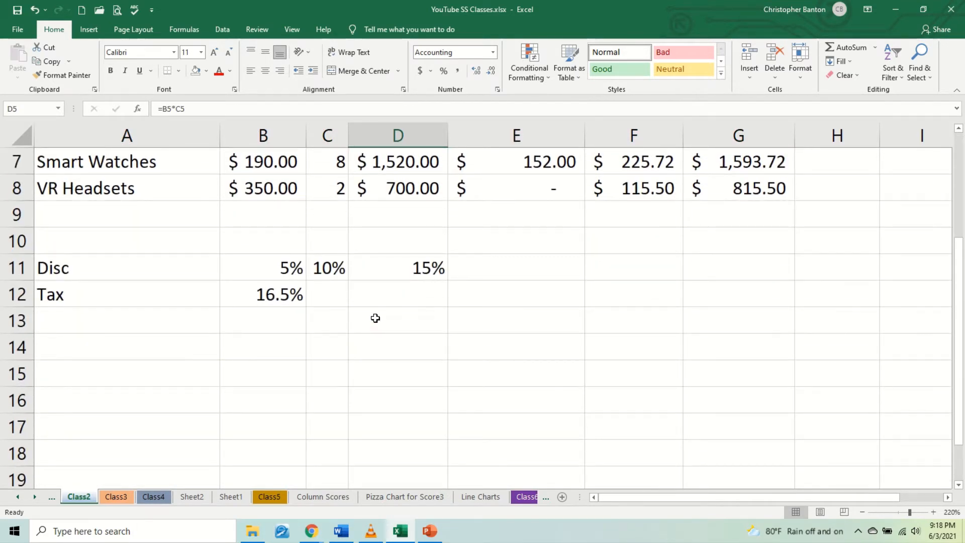
{"action": "scroll", "coordinate": [375, 318], "scroll_direction": "up", "scroll_amount": 2}
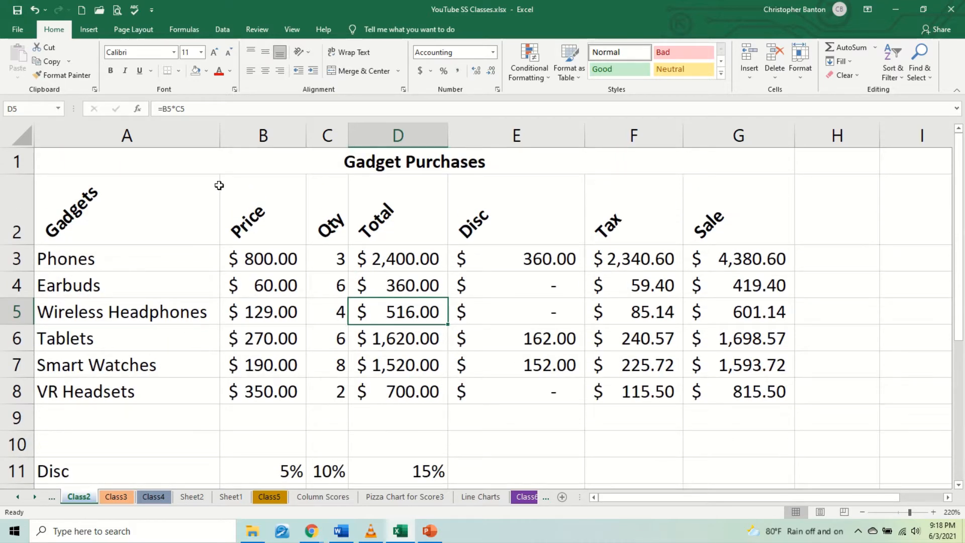
{"action": "left_click_drag", "start_coordinate": [222, 141], "coordinate": [157, 153]}
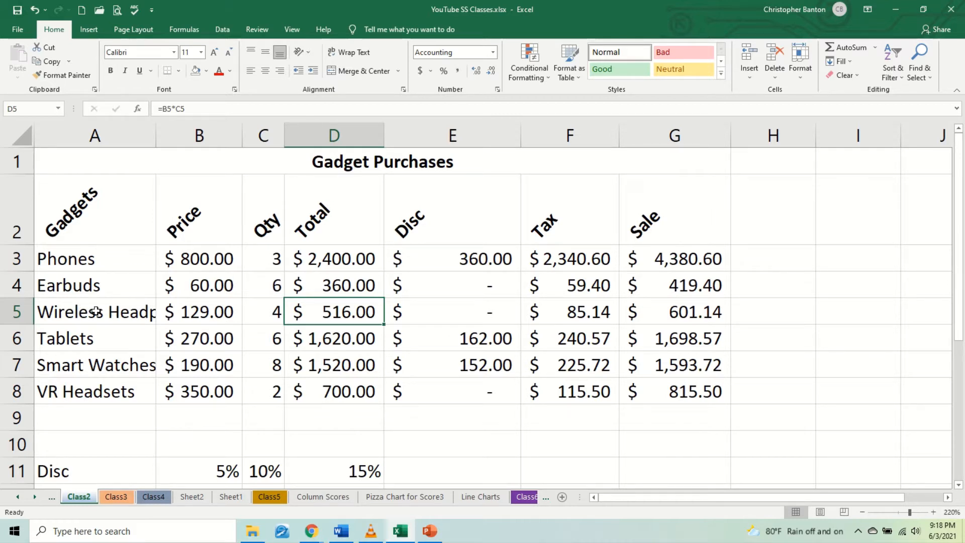
{"action": "left_click", "coordinate": [122, 312]}
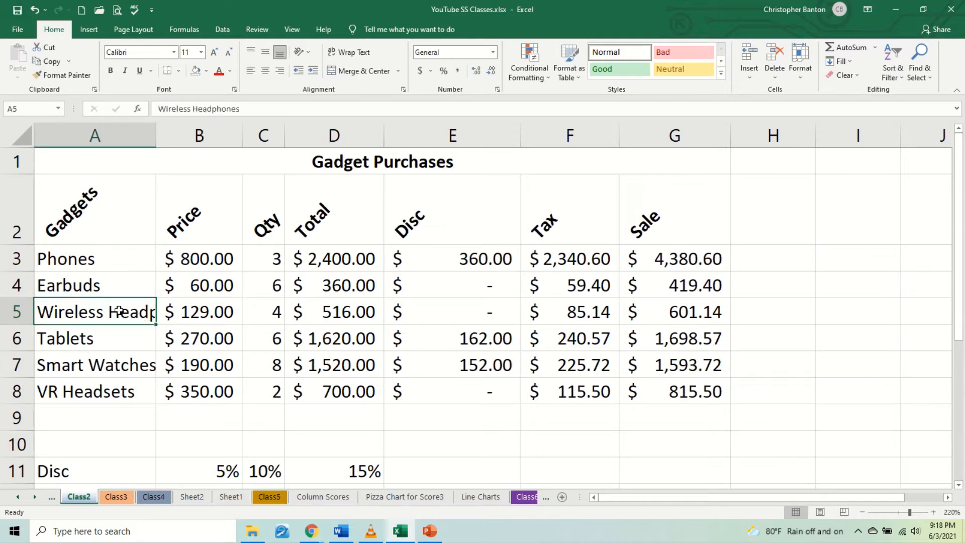
{"action": "left_click", "coordinate": [350, 57]}
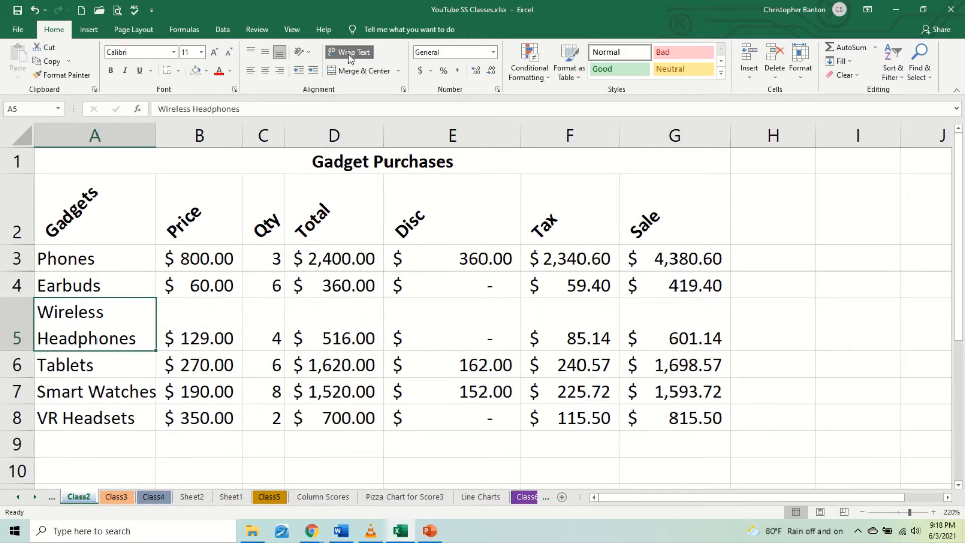
- Turn on text wrapping for the Smart Watches cell A7 through the Format Cells alignment options
{"action": "left_click", "coordinate": [116, 391]}
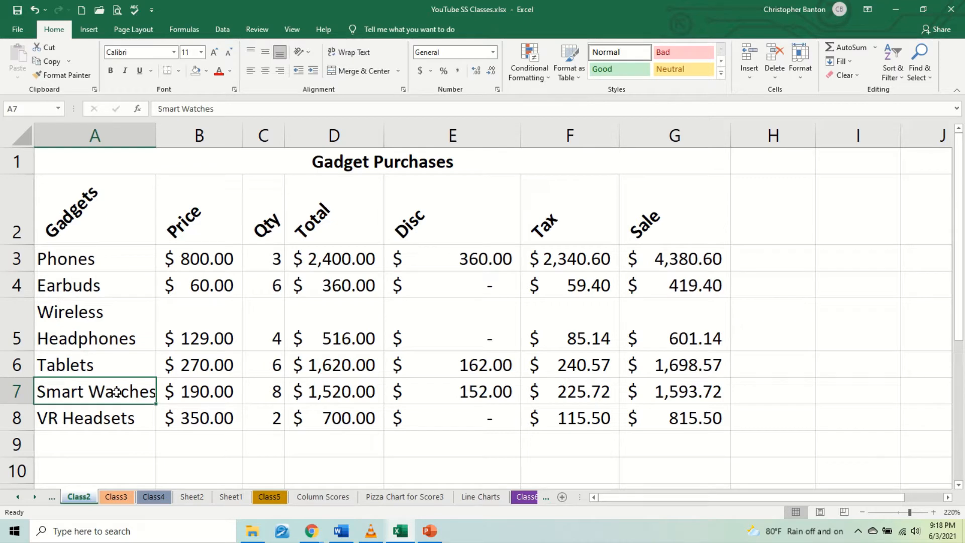
{"action": "right_click", "coordinate": [117, 391]}
{"action": "left_click", "coordinate": [174, 346]}
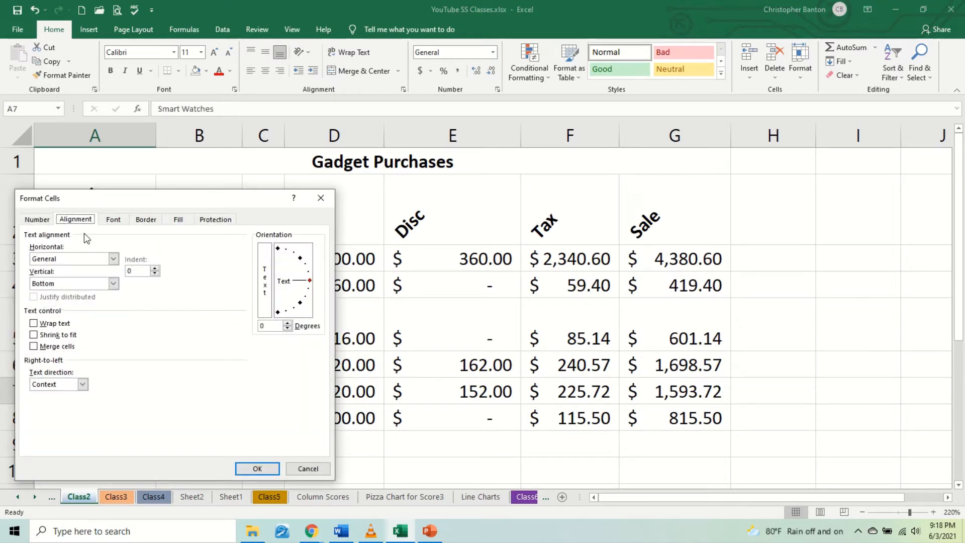
{"action": "left_click", "coordinate": [59, 324]}
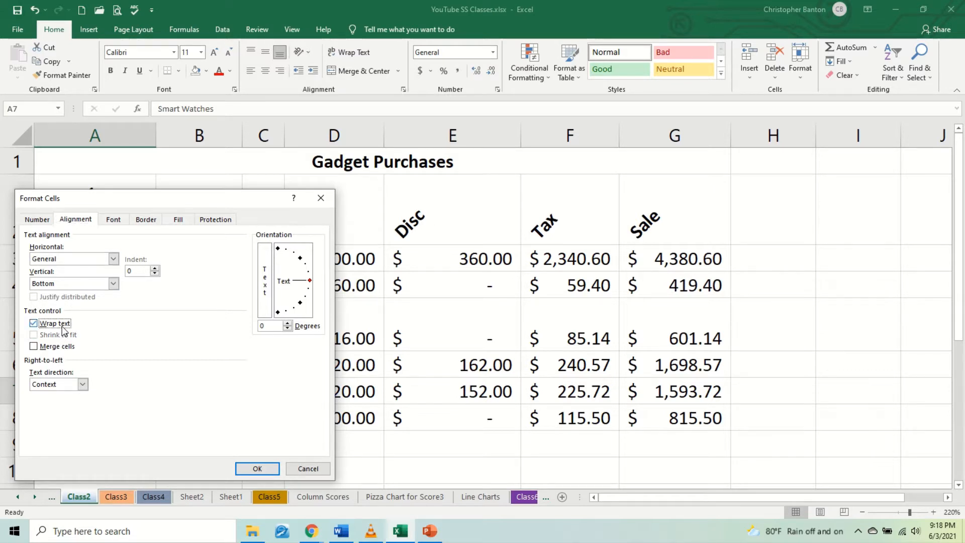
{"action": "left_click", "coordinate": [257, 467]}
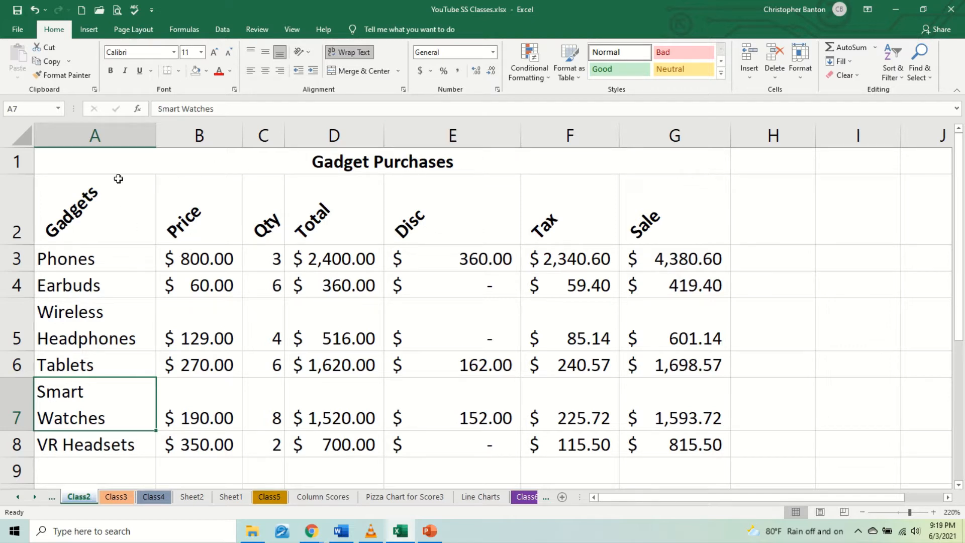
- Delete row 1 containing the merged Gadget Purchases title
{"action": "left_click", "coordinate": [21, 164]}
{"action": "right_click", "coordinate": [78, 165]}
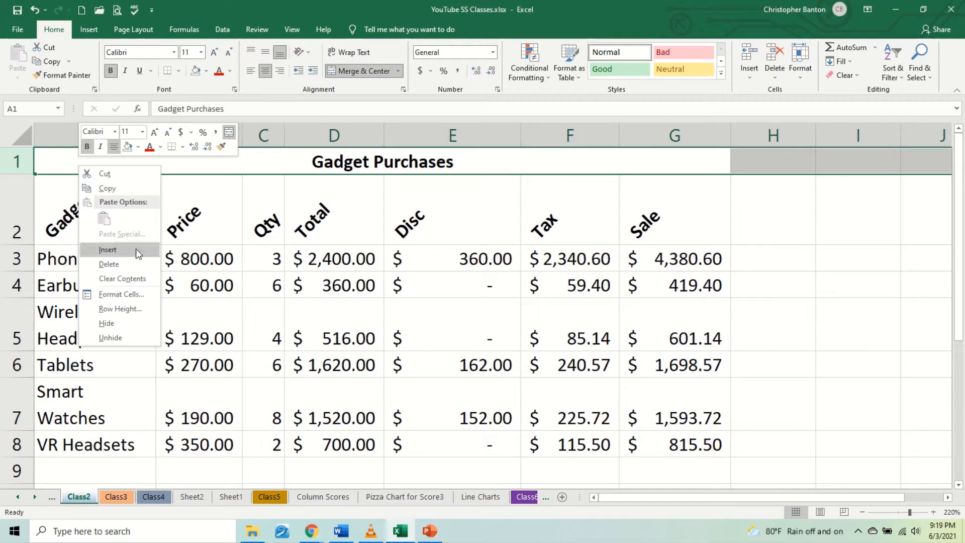
{"action": "left_click", "coordinate": [132, 262]}
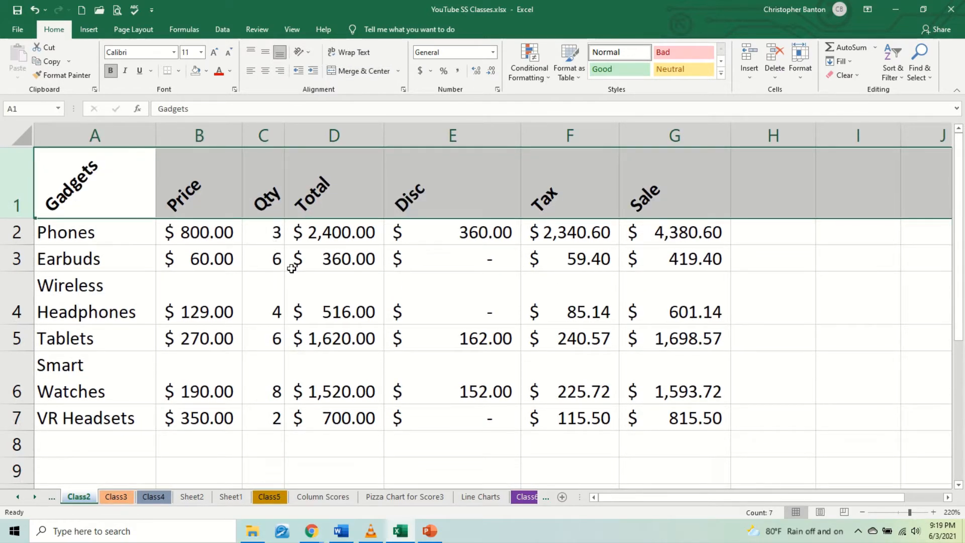
{"action": "left_click", "coordinate": [232, 264]}
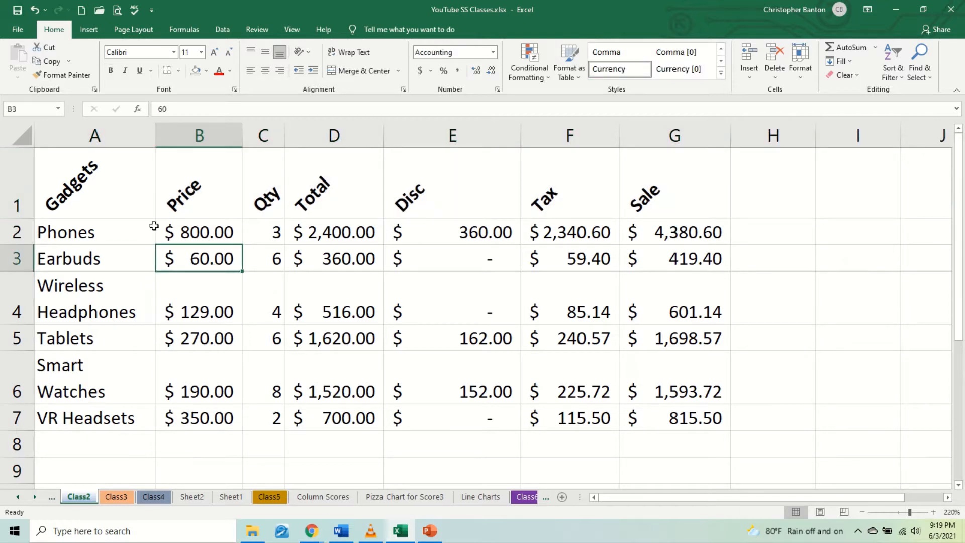
{"action": "left_click", "coordinate": [94, 168]}
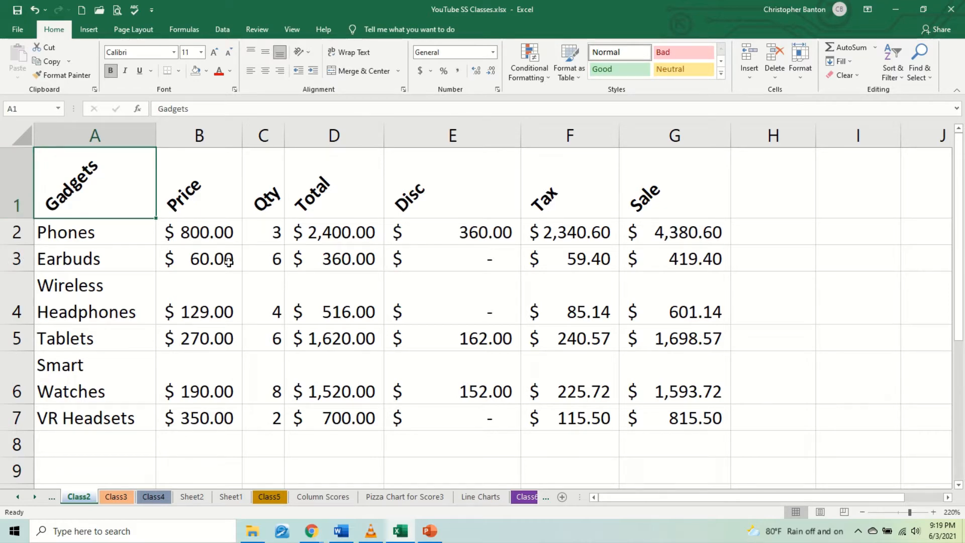
{"action": "left_click_drag", "start_coordinate": [87, 173], "coordinate": [688, 401]}
{"action": "scroll", "coordinate": [662, 379], "scroll_direction": "down", "scroll_amount": 3}
{"action": "scroll", "coordinate": [661, 379], "scroll_direction": "up", "scroll_amount": 4}
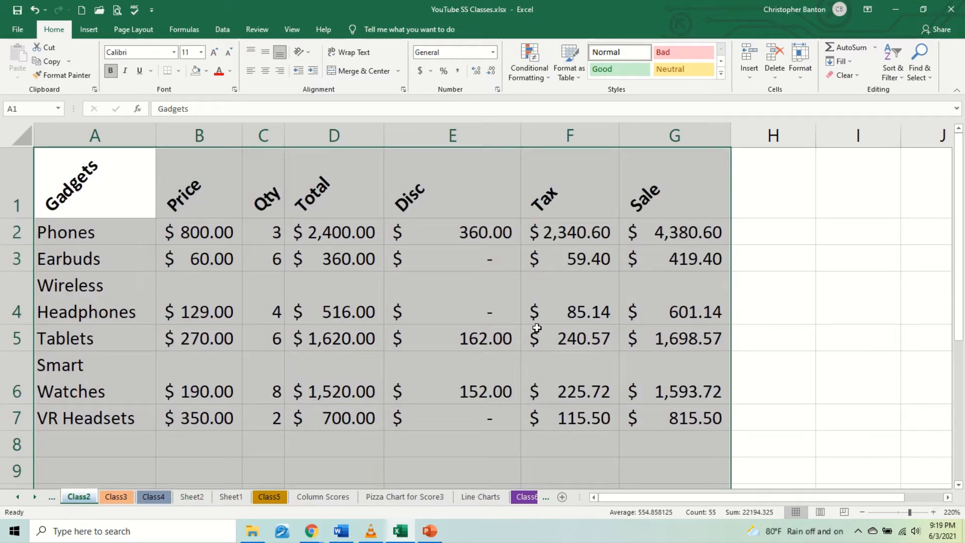
{"action": "left_click", "coordinate": [394, 317]}
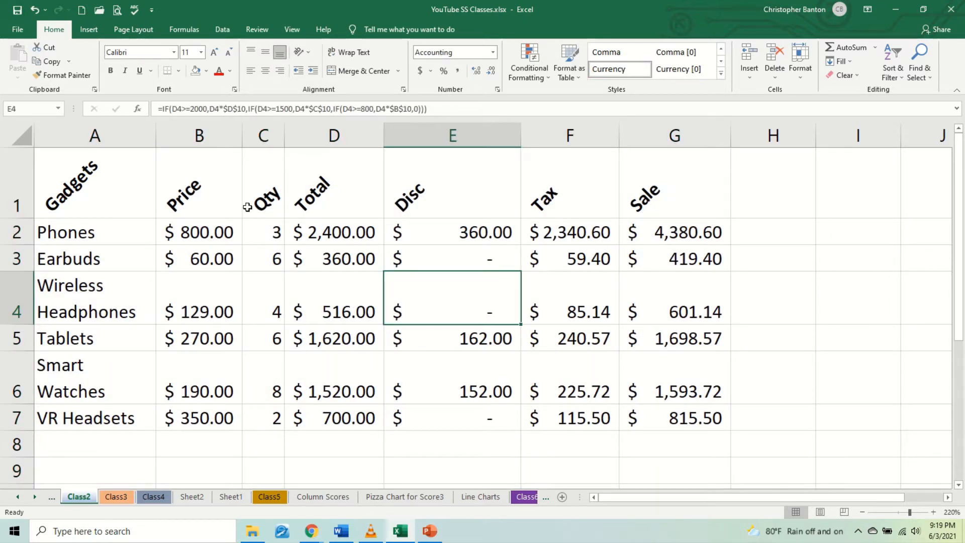
{"action": "left_click", "coordinate": [137, 190]}
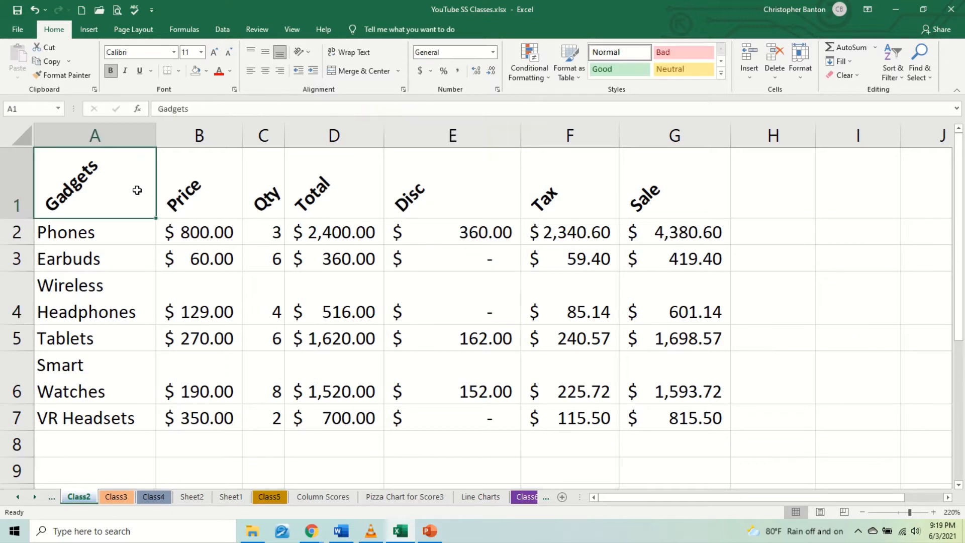
{"action": "left_click", "coordinate": [194, 195]}
{"action": "left_click", "coordinate": [265, 192]}
{"action": "left_click", "coordinate": [413, 193]}
{"action": "left_click", "coordinate": [715, 172]}
{"action": "left_click", "coordinate": [860, 177]}
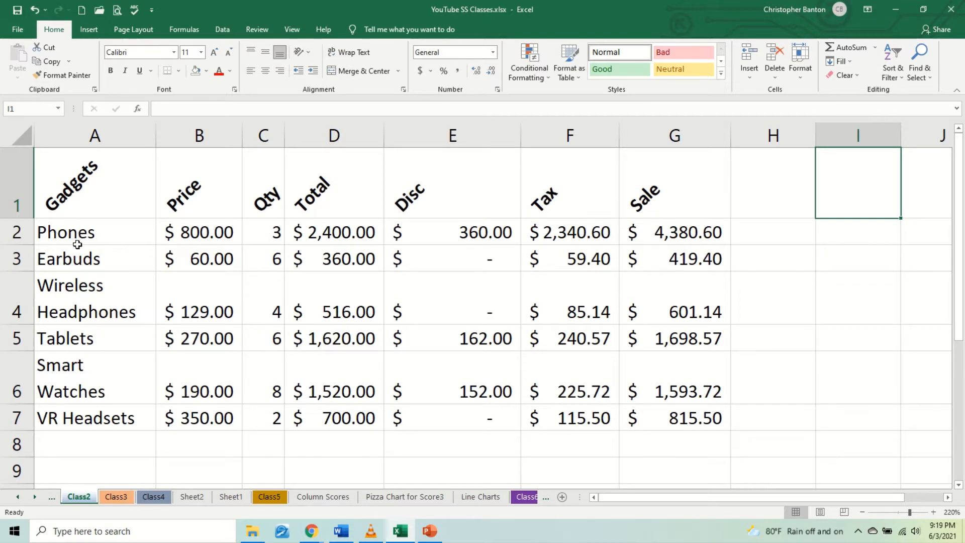
- Insert an entire row above the Earbuds row, starting from its Total cell D3, and undo the insertion
{"action": "left_click", "coordinate": [81, 259]}
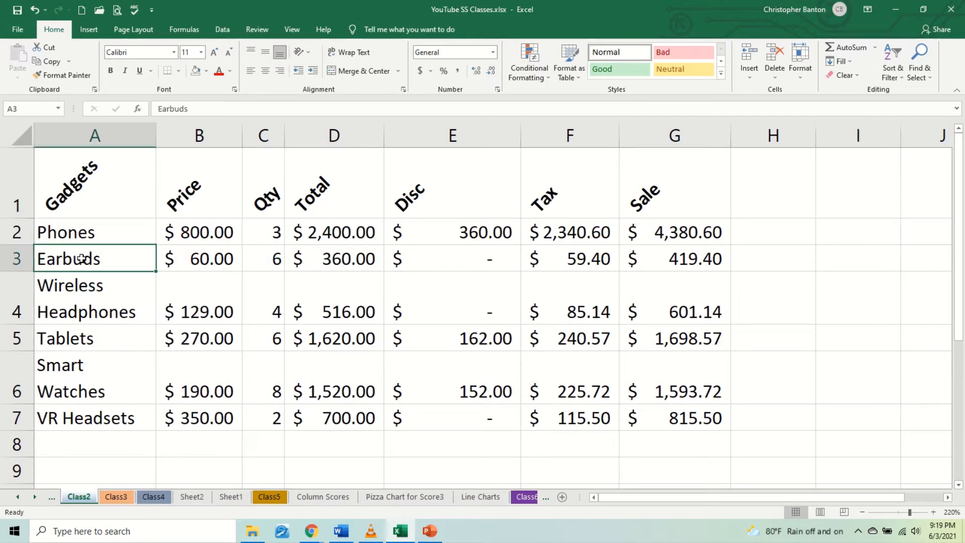
{"action": "left_click", "coordinate": [236, 257]}
{"action": "left_click", "coordinate": [301, 257]}
{"action": "right_click", "coordinate": [301, 259]}
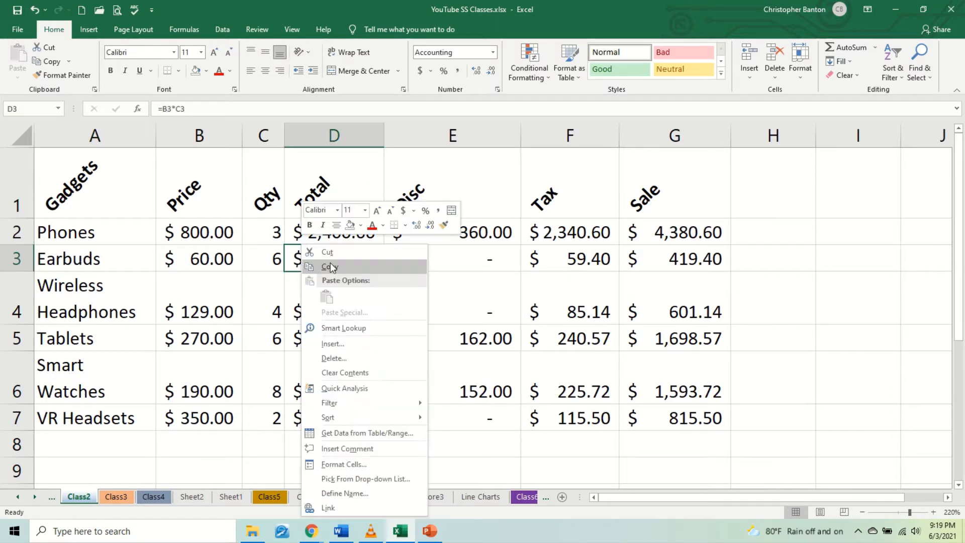
{"action": "left_click", "coordinate": [349, 343]}
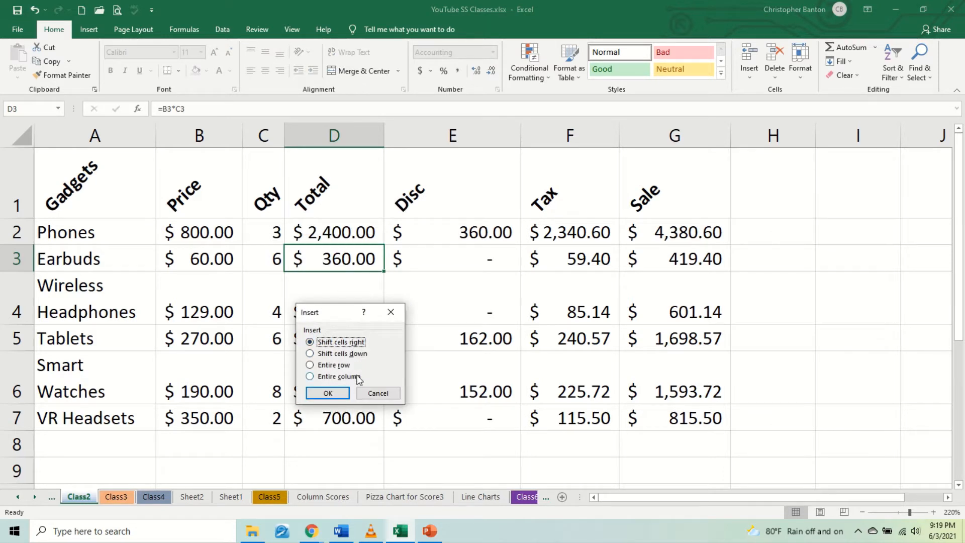
{"action": "left_click", "coordinate": [333, 365]}
{"action": "left_click", "coordinate": [330, 393]}
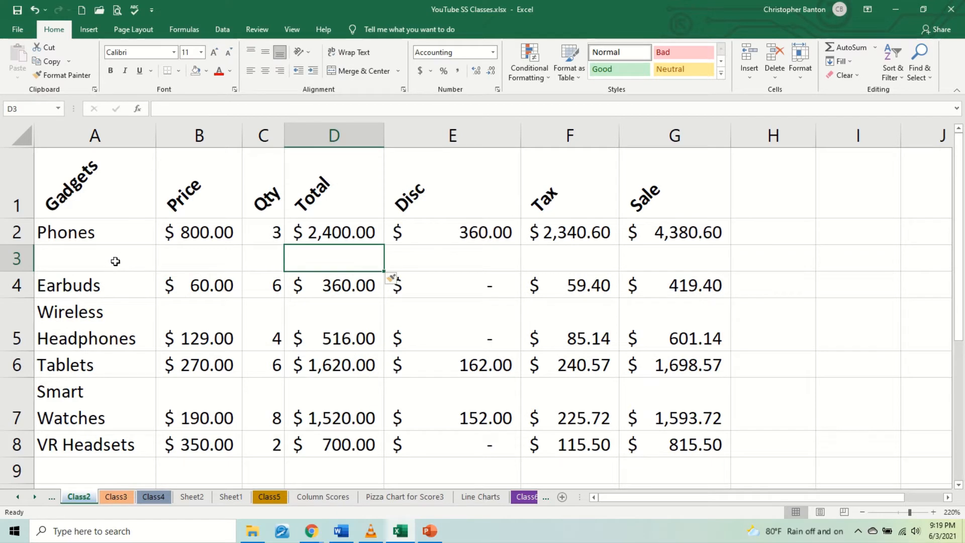
{"action": "left_click", "coordinate": [35, 11]}
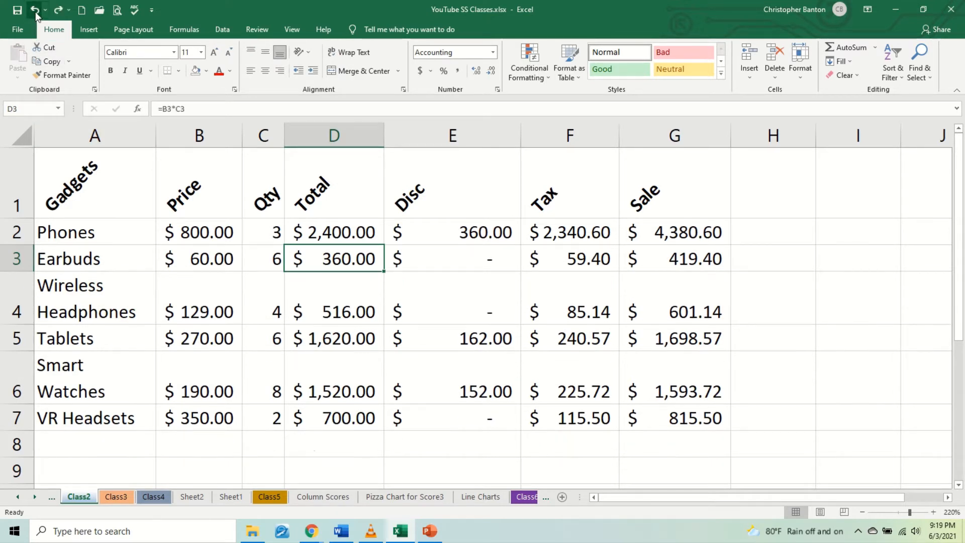
- Insert an entire row above the column headings, starting from the Gadgets cell A1, and undo it
{"action": "left_click", "coordinate": [92, 184]}
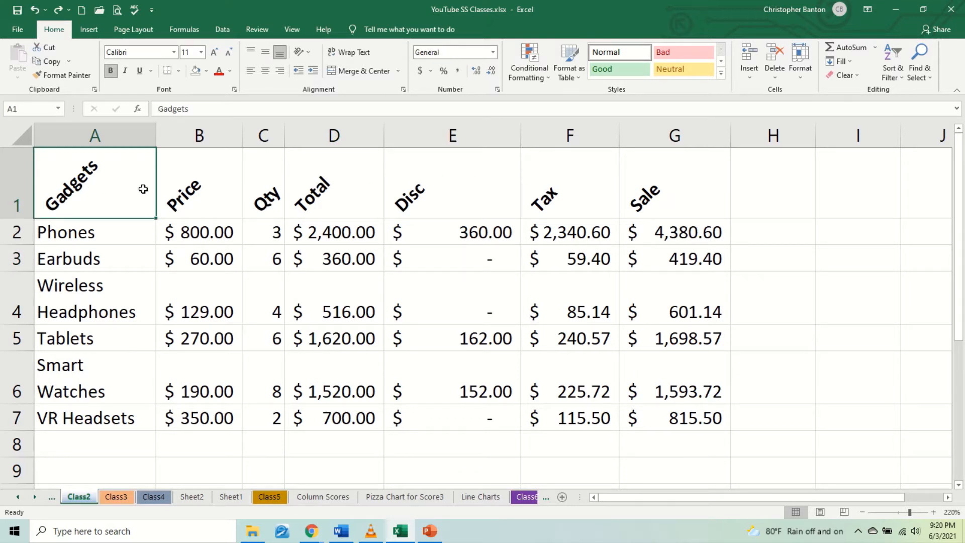
{"action": "right_click", "coordinate": [119, 194]}
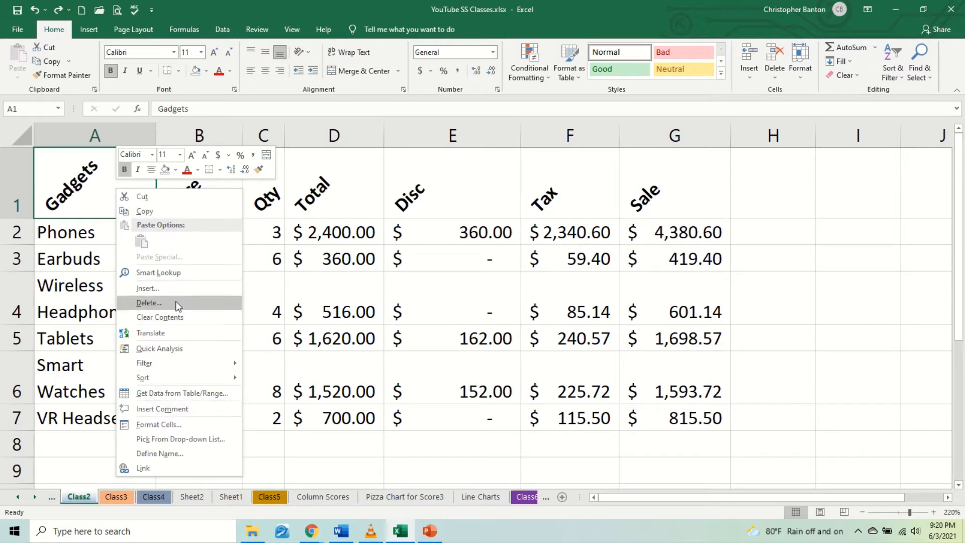
{"action": "left_click", "coordinate": [151, 288]}
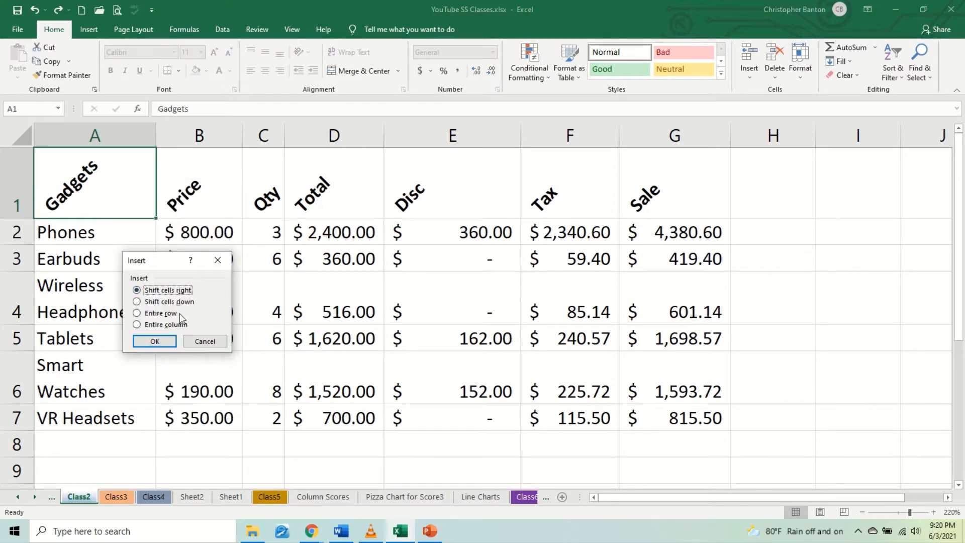
{"action": "left_click", "coordinate": [165, 340]}
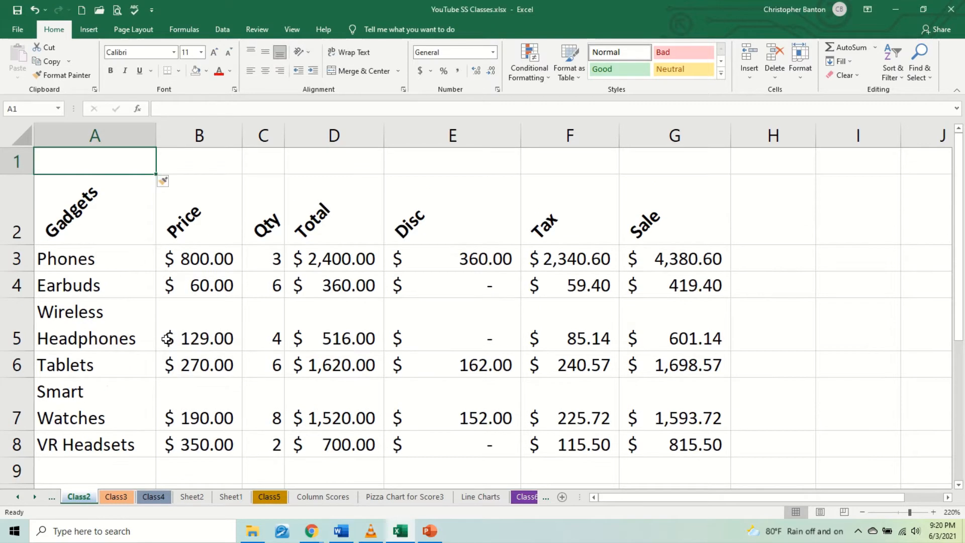
{"action": "left_click", "coordinate": [34, 9]}
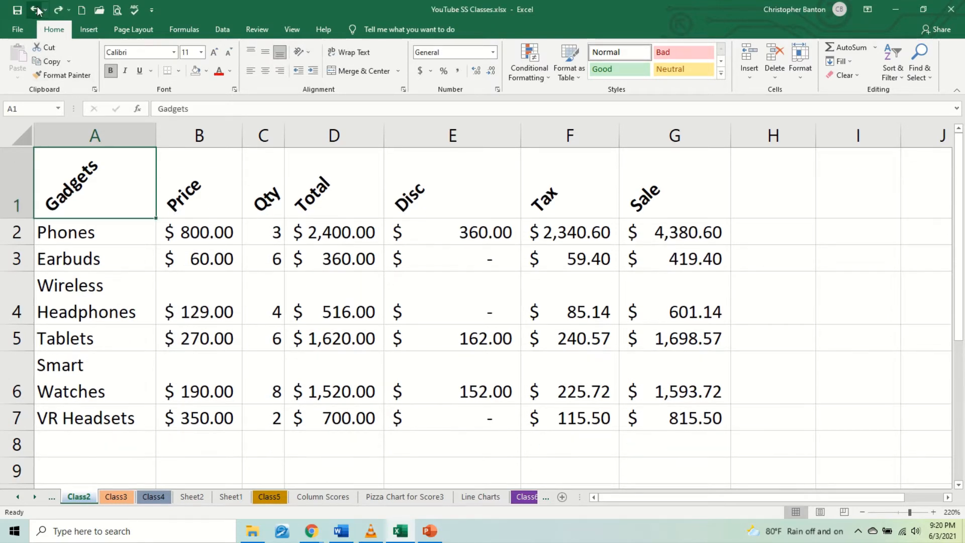
- Insert a row above the whole selected heading row, and undo back to before the Gadget Purchases title was deleted
{"action": "left_click", "coordinate": [12, 189]}
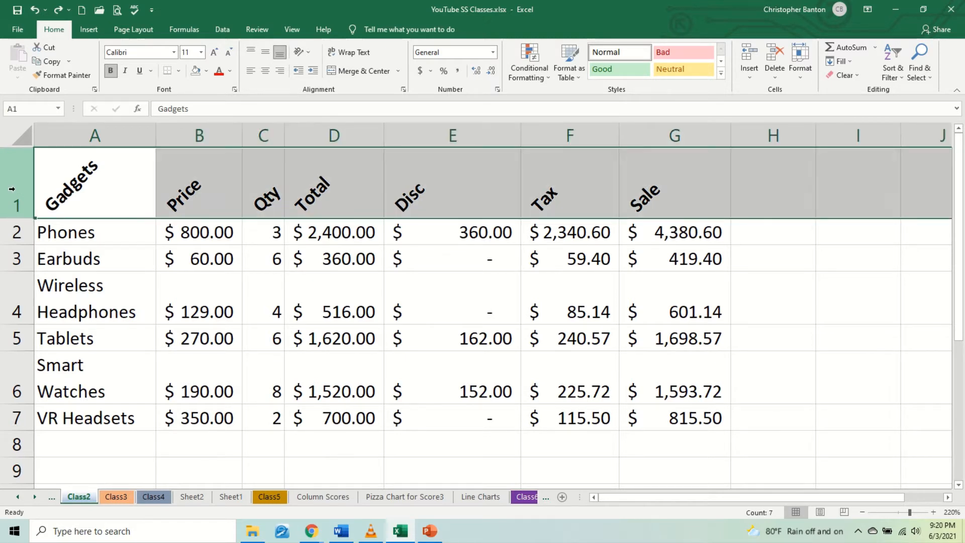
{"action": "right_click", "coordinate": [126, 189]}
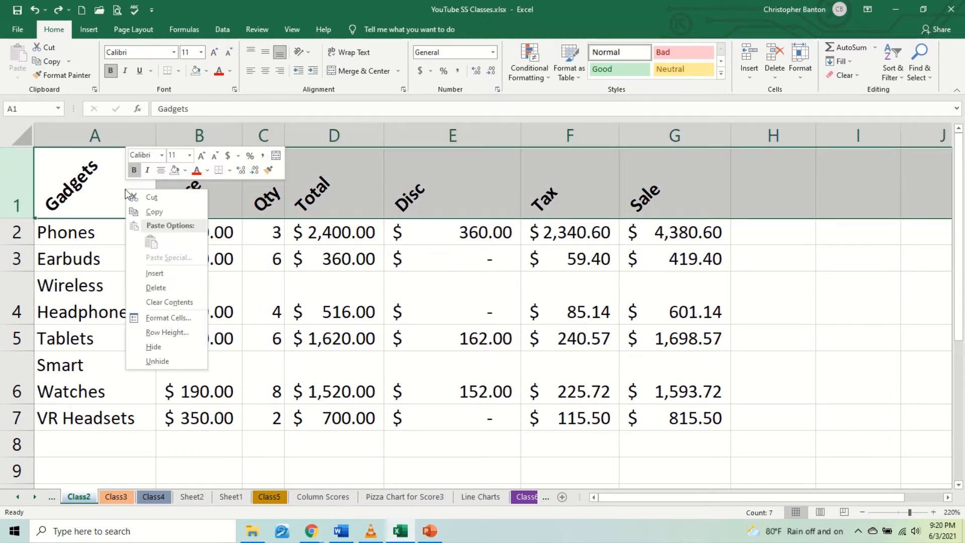
{"action": "left_click", "coordinate": [168, 271]}
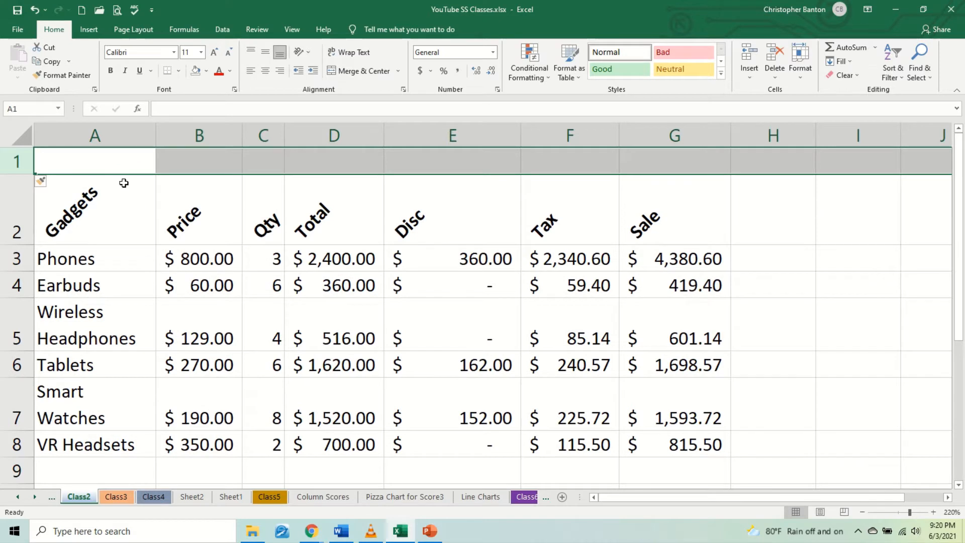
{"action": "left_click", "coordinate": [33, 12]}
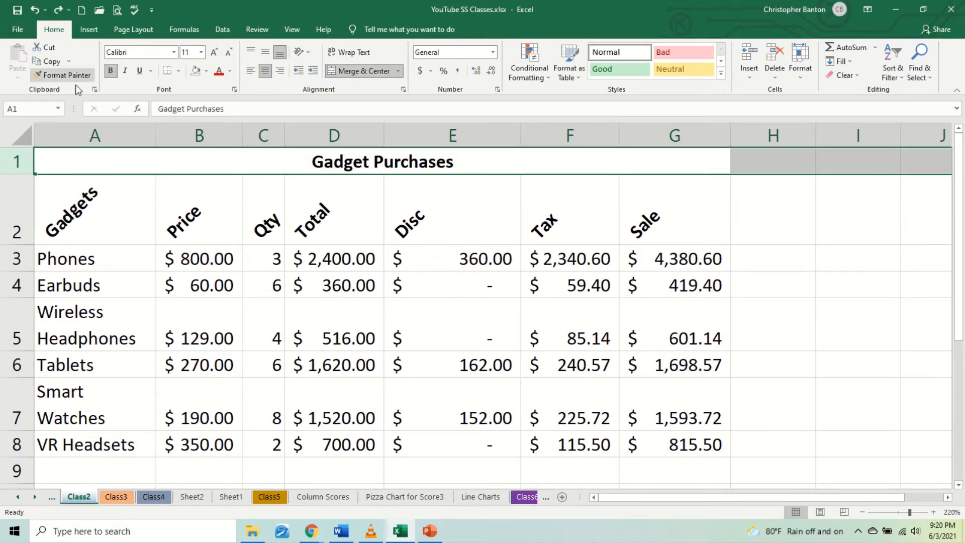
{"action": "double_click", "coordinate": [135, 209]}
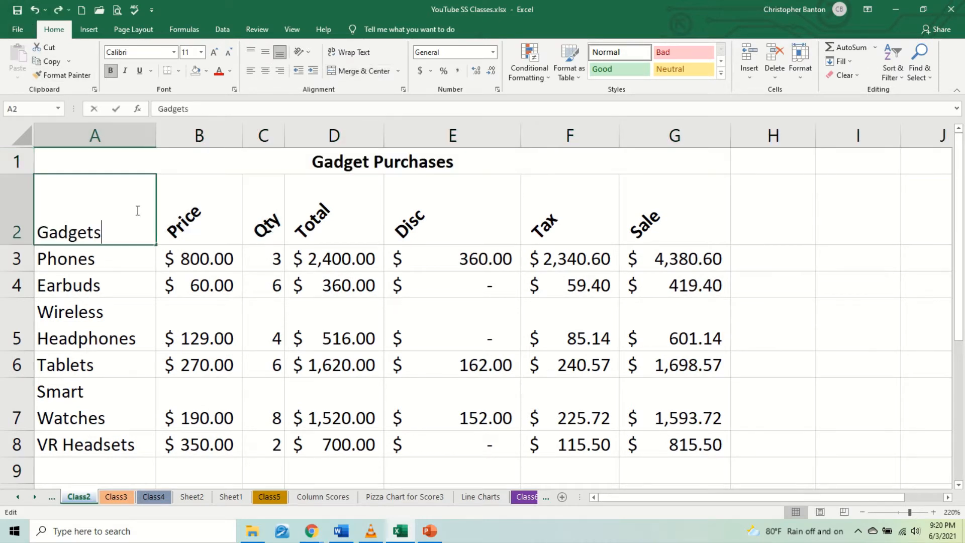
{"action": "left_click", "coordinate": [169, 237]}
{"action": "key", "text": "Up"}
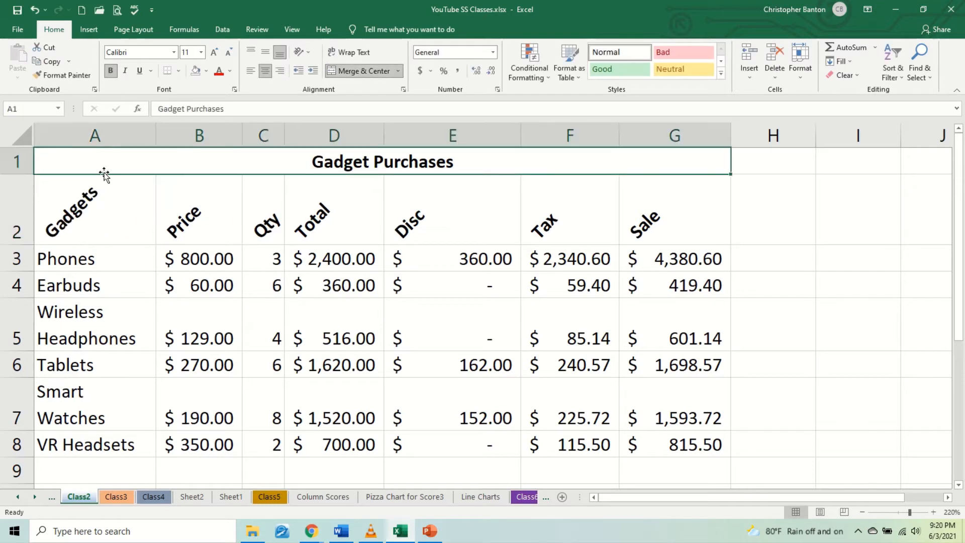
- Remove the entire row 1 that holds the merged Gadget Purchases title
{"action": "left_click", "coordinate": [27, 162]}
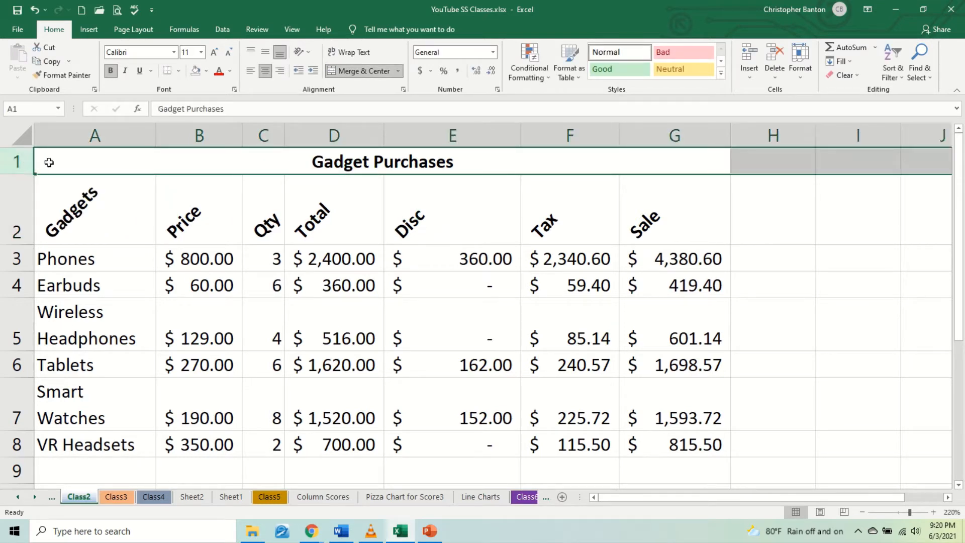
{"action": "right_click", "coordinate": [53, 162]}
{"action": "left_click", "coordinate": [99, 260]}
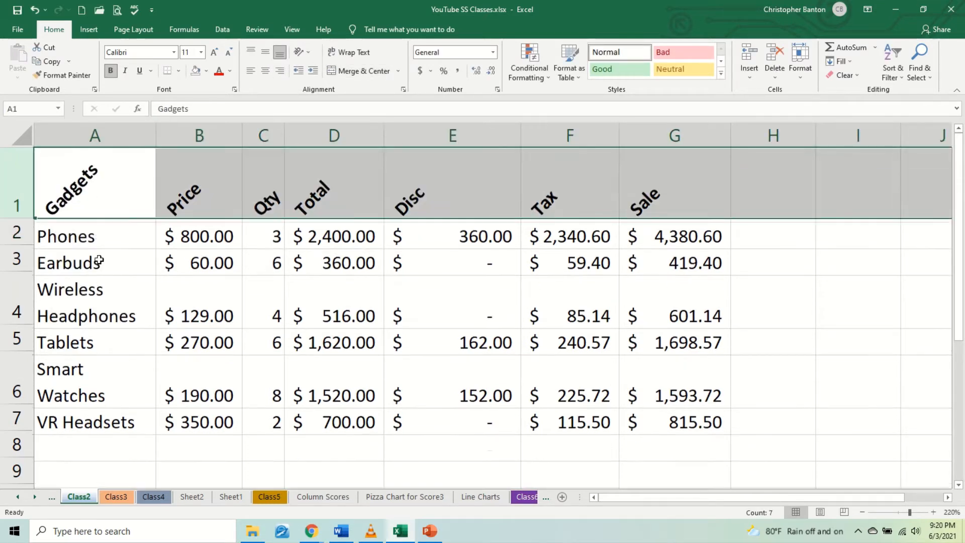
- Insert a single blank cell above the Disc heading in E1, and undo the insertion
{"action": "left_click", "coordinate": [130, 195]}
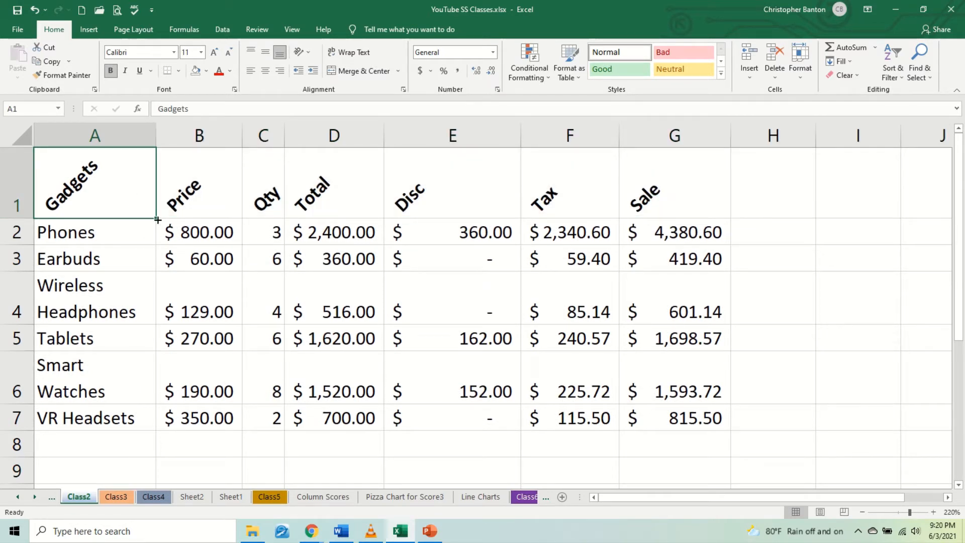
{"action": "left_click", "coordinate": [185, 191]}
{"action": "left_click", "coordinate": [259, 190]}
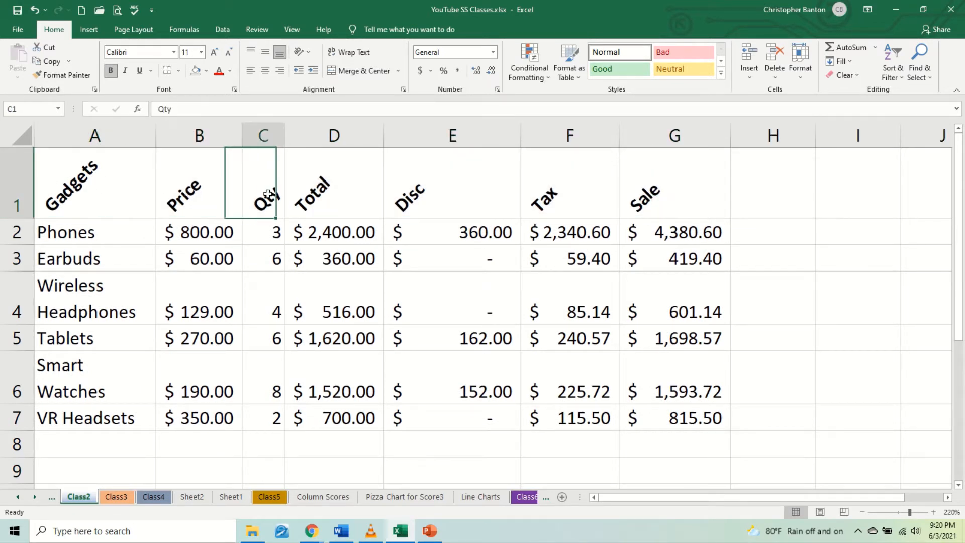
{"action": "left_click", "coordinate": [362, 189]}
{"action": "left_click", "coordinate": [452, 188]}
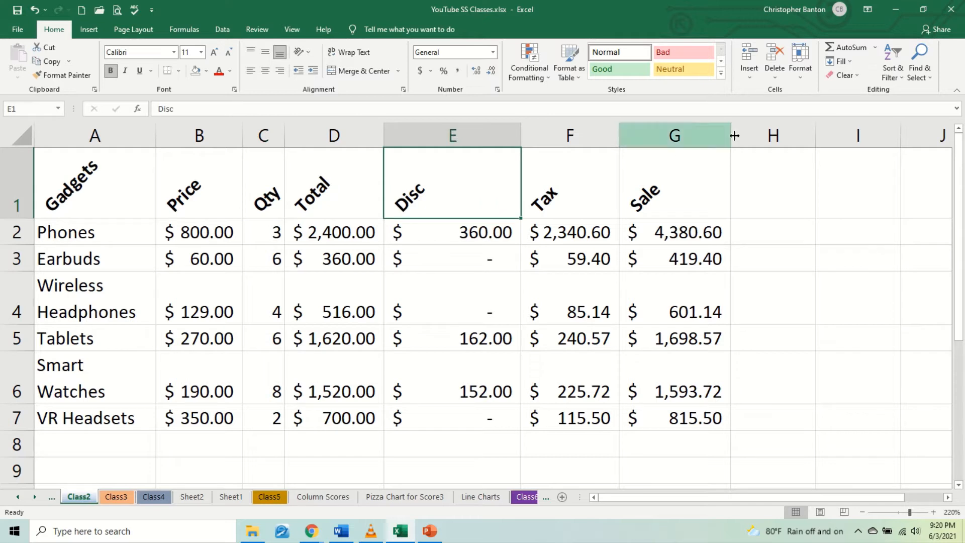
{"action": "left_click", "coordinate": [749, 58]}
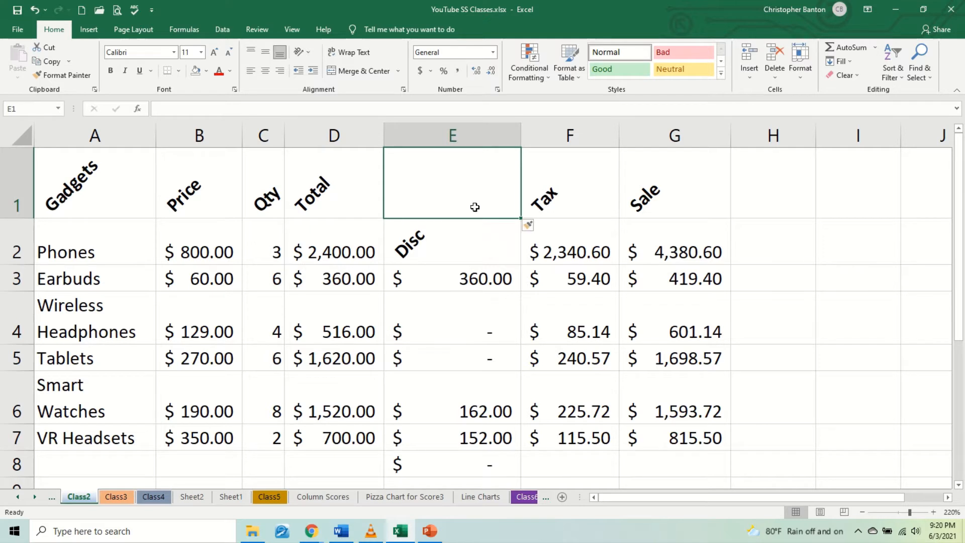
{"action": "left_click", "coordinate": [34, 10]}
- Insert a new row above the column headings and enter the title Gadget Shopping in cell A1
{"action": "left_click", "coordinate": [20, 179]}
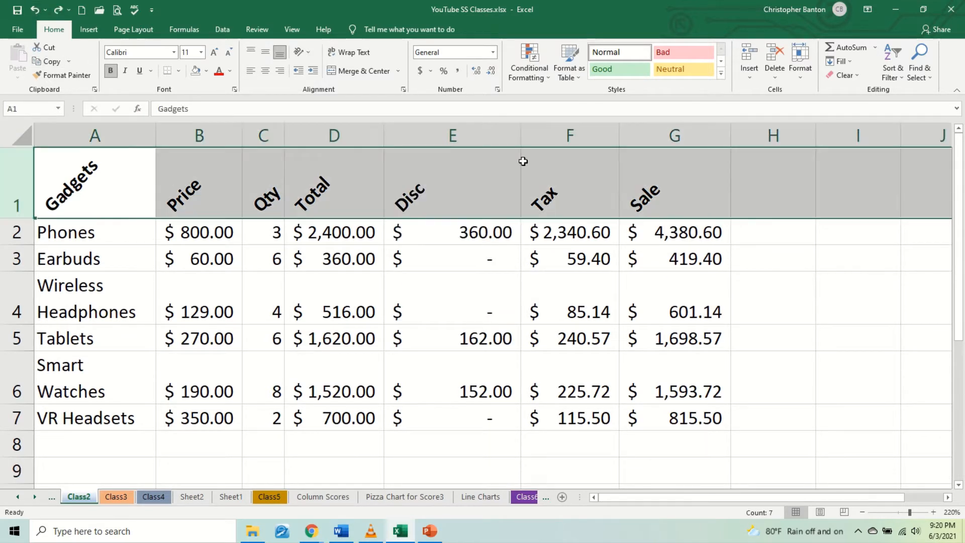
{"action": "left_click", "coordinate": [748, 65]}
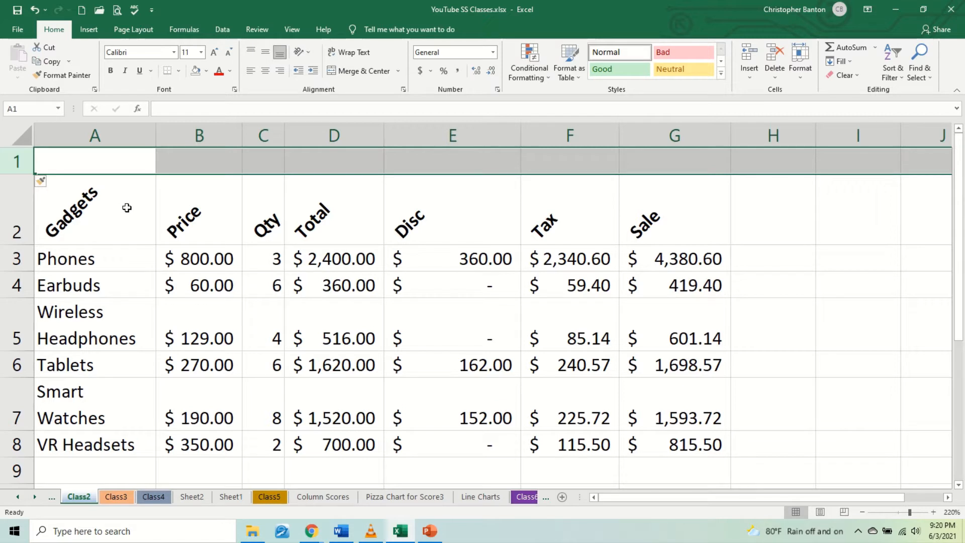
{"action": "left_click", "coordinate": [73, 165]}
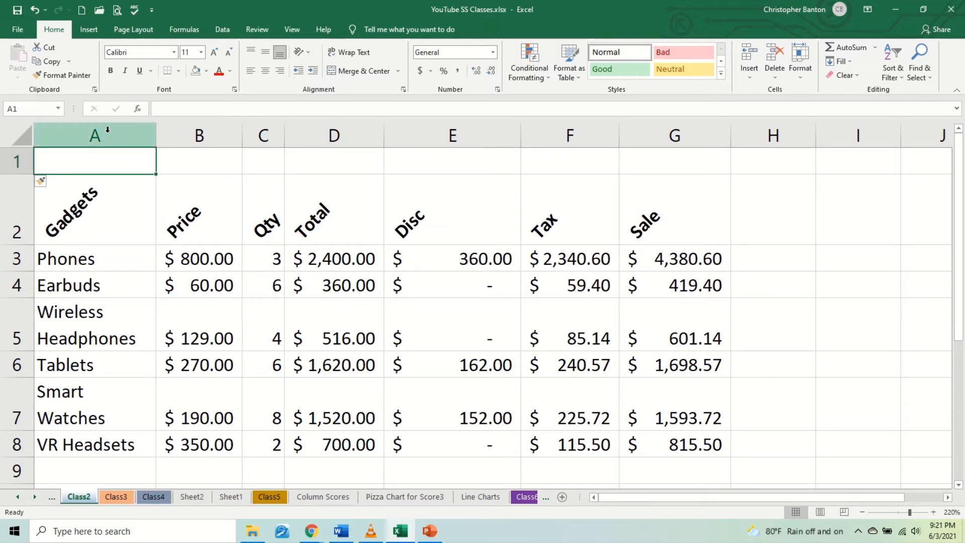
{"action": "type", "text": "S"}
{"action": "key", "text": "BackSpace"}
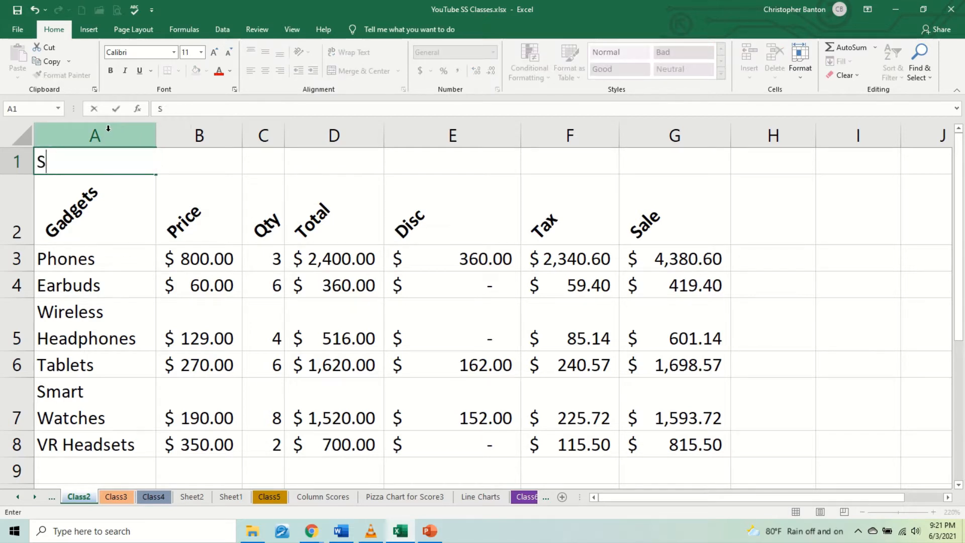
{"action": "key", "text": "BackSpace"}
{"action": "type", "text": "Gadhet"}
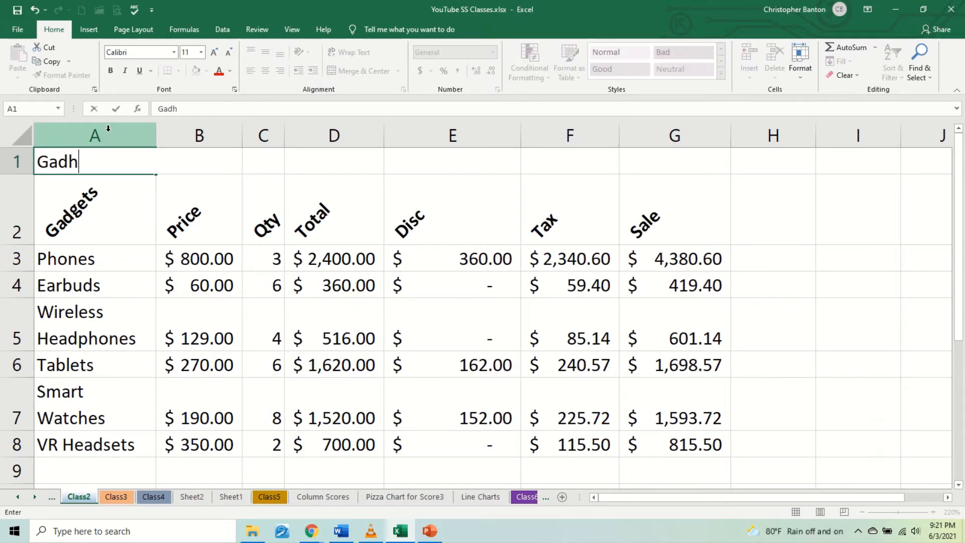
{"action": "key", "text": "BackSpace"}
{"action": "key", "text": "BackSpace"}
{"action": "key", "text": "BackSpace"}
{"action": "type", "text": "get Shopping"}
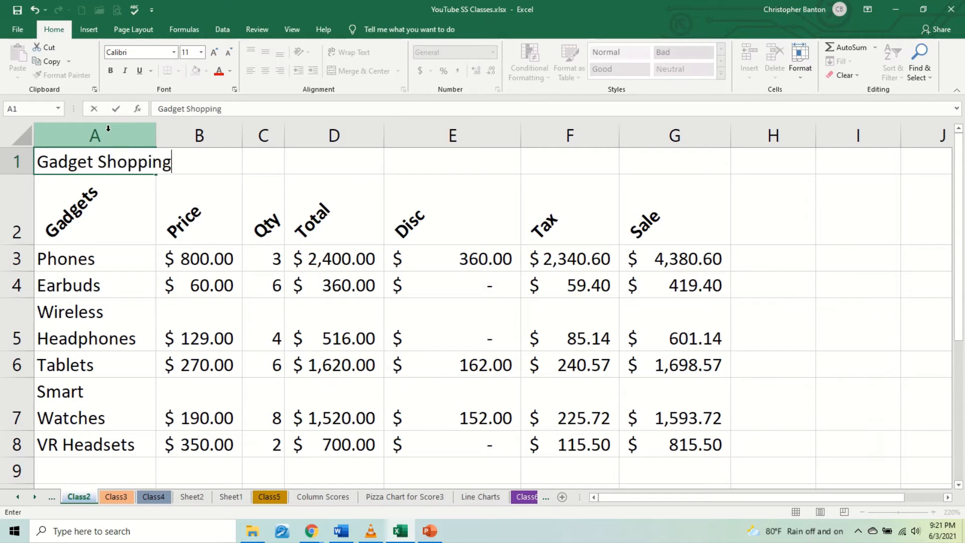
{"action": "key", "text": "Return"}
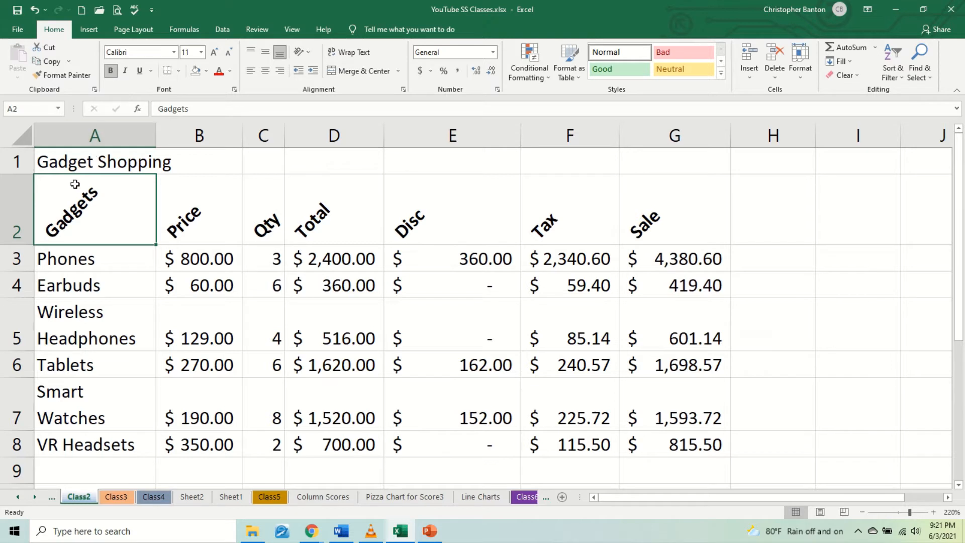
- Merge and center the Gadget Shopping title across A1:G1 and make it bold
{"action": "left_click", "coordinate": [61, 158]}
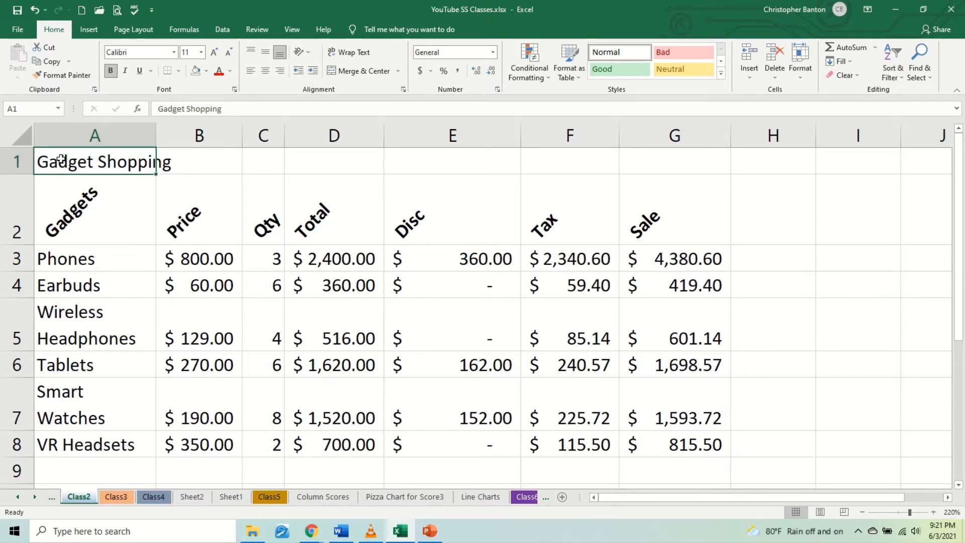
{"action": "left_click_drag", "start_coordinate": [71, 161], "coordinate": [633, 165]}
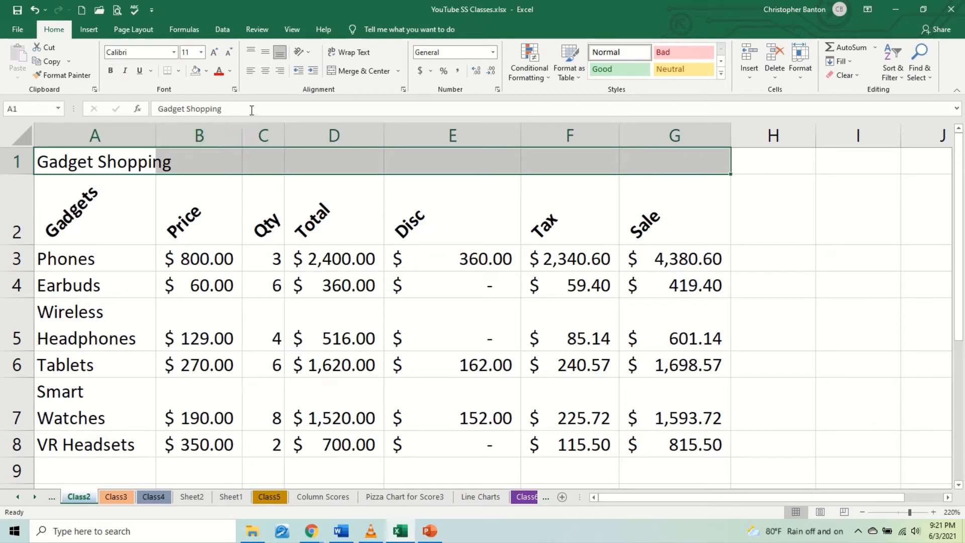
{"action": "left_click", "coordinate": [363, 72]}
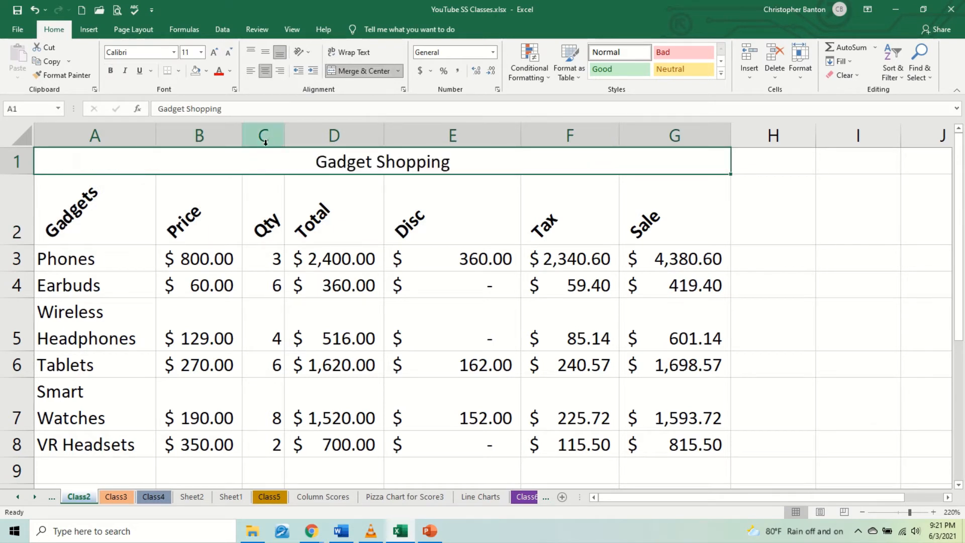
{"action": "left_click", "coordinate": [112, 70]}
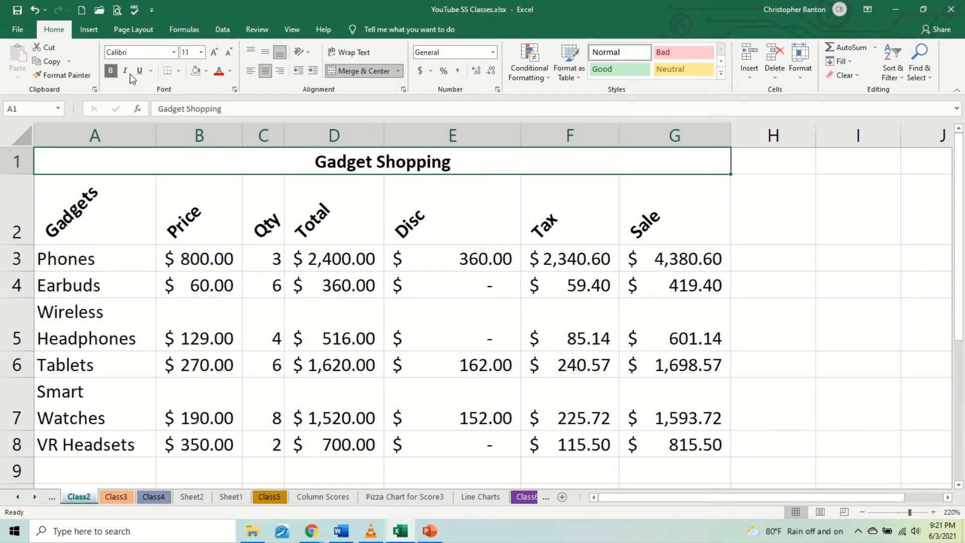
- Fill the merged Gadget Shopping title cell with a light orange theme color
{"action": "left_click", "coordinate": [205, 74]}
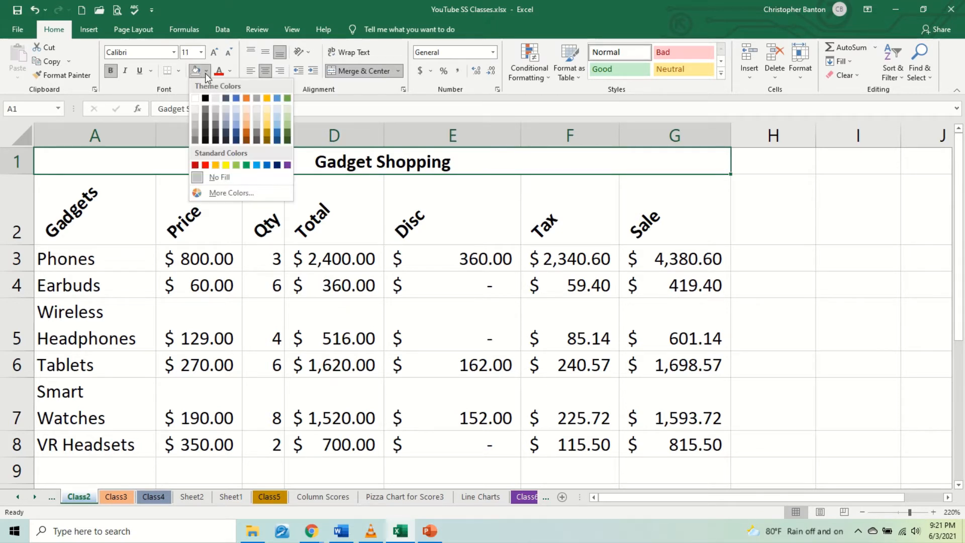
{"action": "left_click", "coordinate": [245, 117]}
{"action": "left_click", "coordinate": [231, 250]}
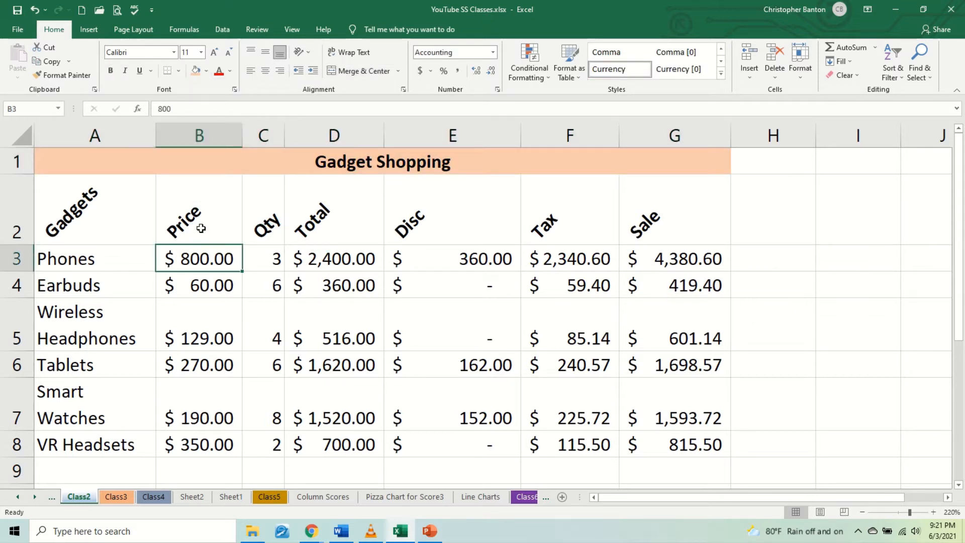
{"action": "scroll", "coordinate": [207, 216], "scroll_direction": "down", "scroll_amount": 1}
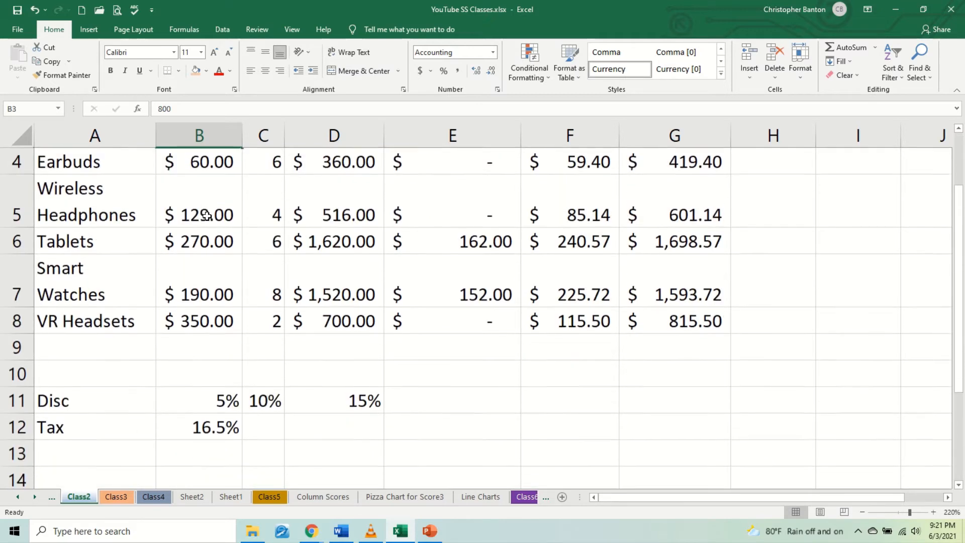
{"action": "scroll", "coordinate": [210, 214], "scroll_direction": "up", "scroll_amount": 1}
{"action": "left_click", "coordinate": [205, 166]}
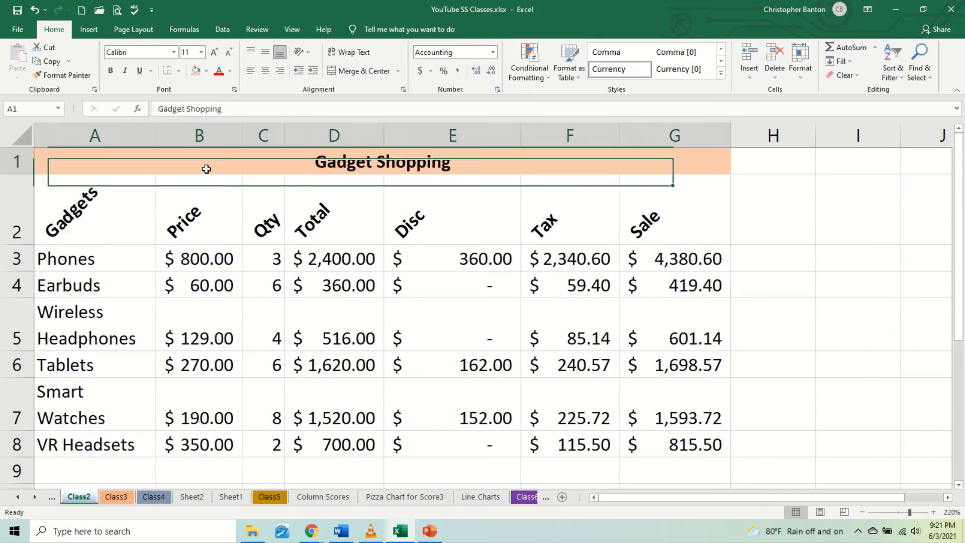
{"action": "scroll", "coordinate": [221, 275], "scroll_direction": "down", "scroll_amount": 2}
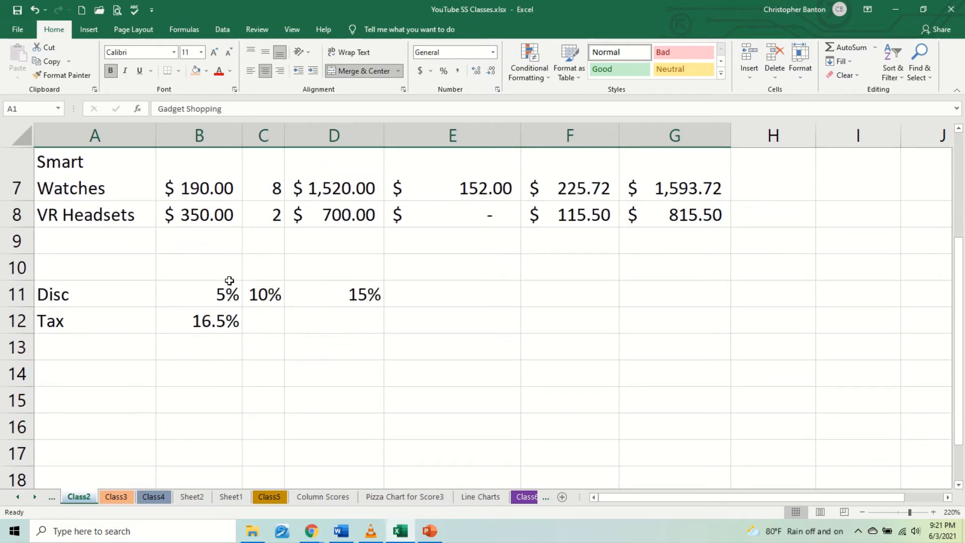
{"action": "scroll", "coordinate": [226, 279], "scroll_direction": "up", "scroll_amount": 2}
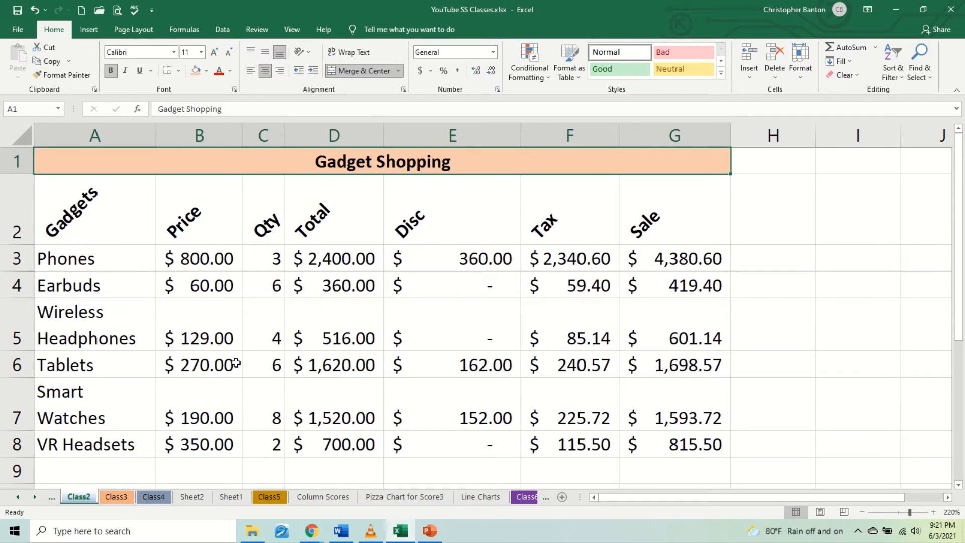
{"action": "scroll", "coordinate": [236, 362], "scroll_direction": "down", "scroll_amount": 1}
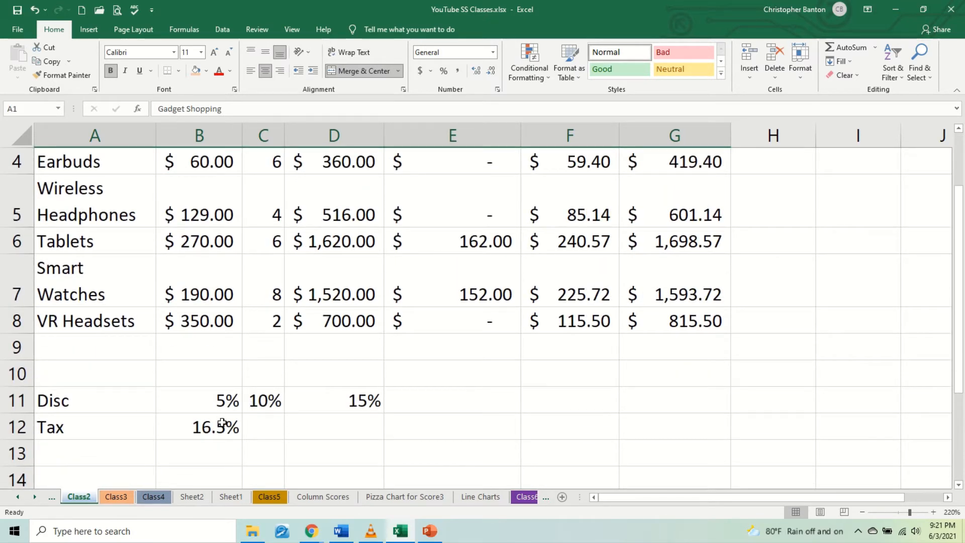
- Move the tax rate from B12 down to B13, and undo the move along with the title's orange fill
{"action": "left_click", "coordinate": [221, 425]}
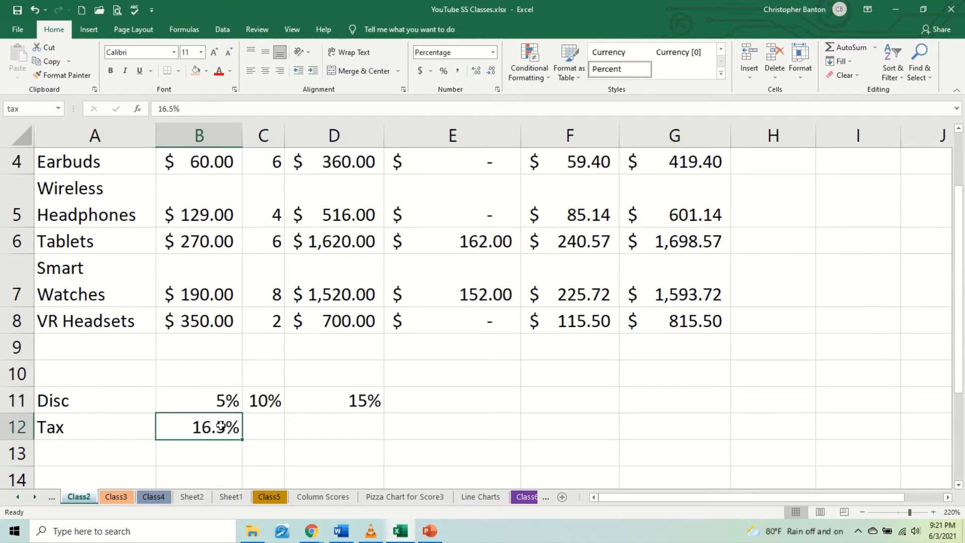
{"action": "left_click", "coordinate": [80, 432]}
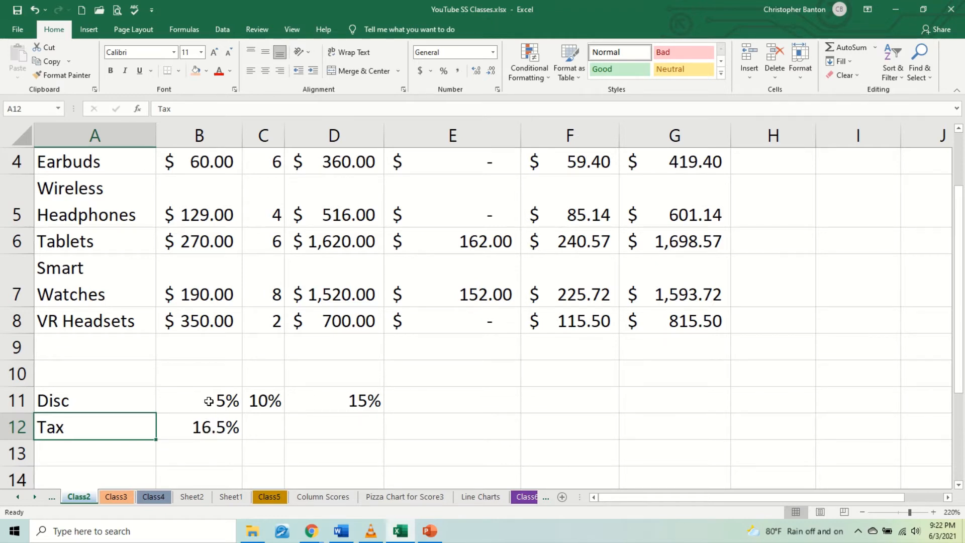
{"action": "left_click", "coordinate": [213, 431]}
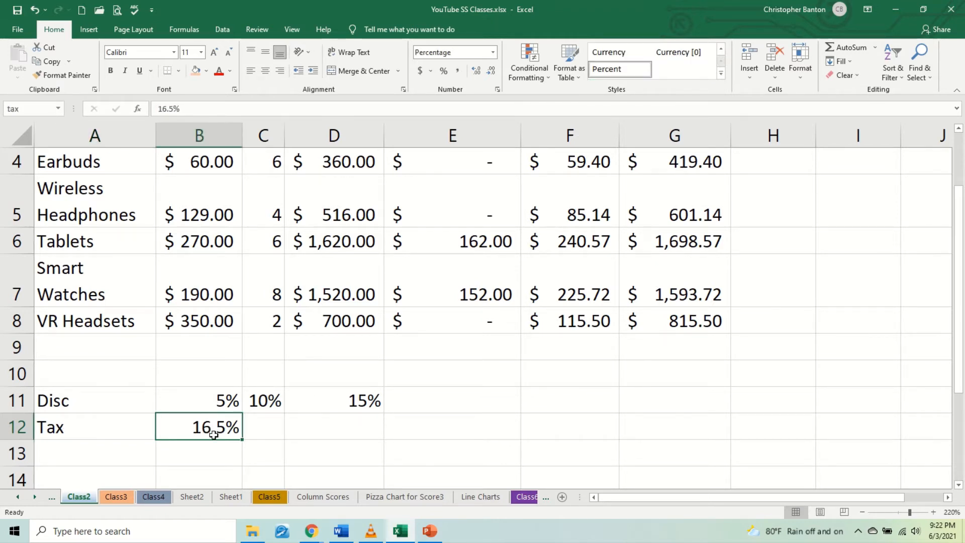
{"action": "left_click_drag", "start_coordinate": [213, 441], "coordinate": [219, 457]}
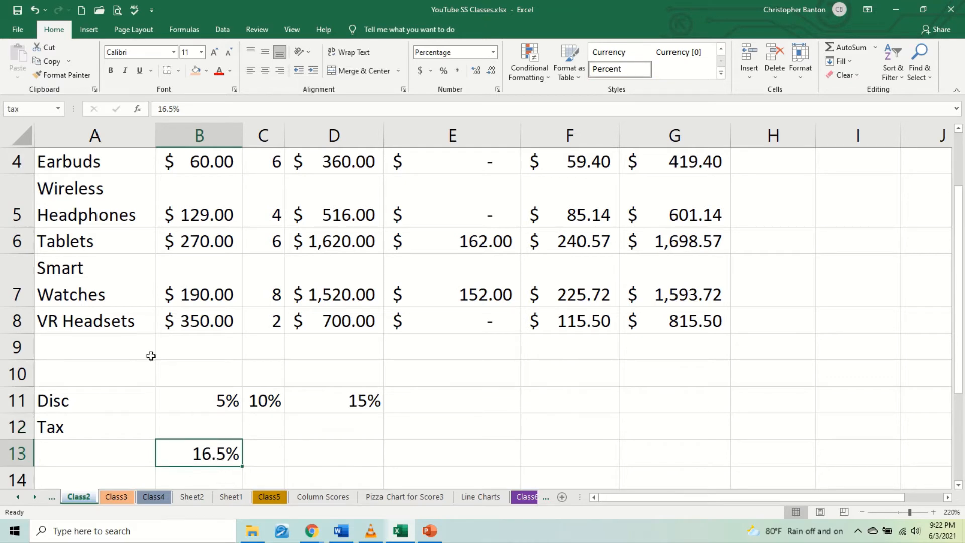
{"action": "left_click", "coordinate": [35, 10]}
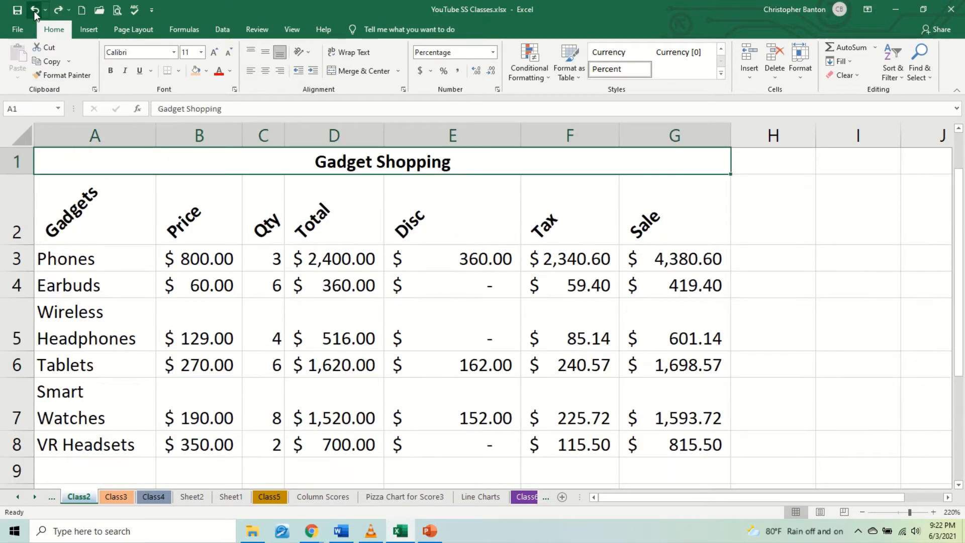
{"action": "scroll", "coordinate": [201, 271], "scroll_direction": "down", "scroll_amount": 4}
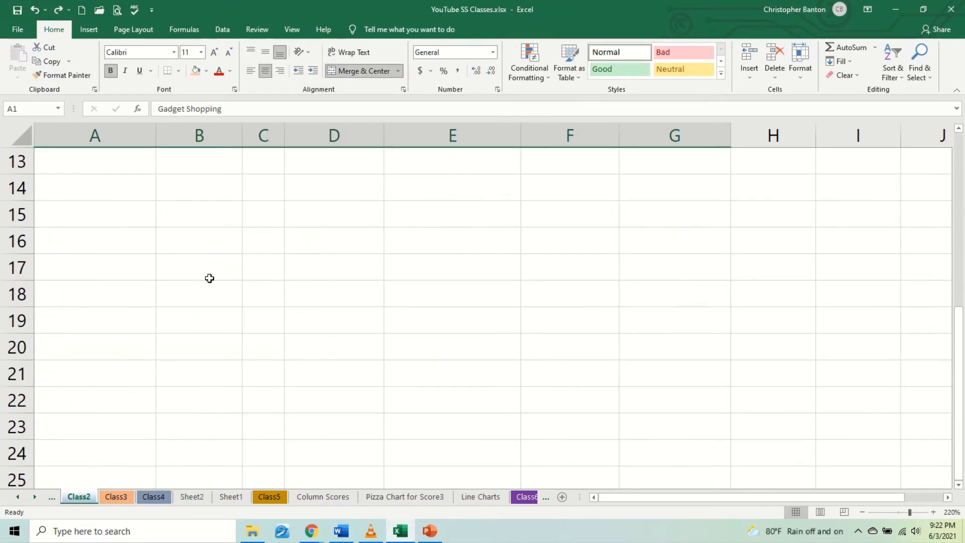
{"action": "scroll", "coordinate": [210, 277], "scroll_direction": "up", "scroll_amount": 2}
{"action": "left_click", "coordinate": [209, 324]}
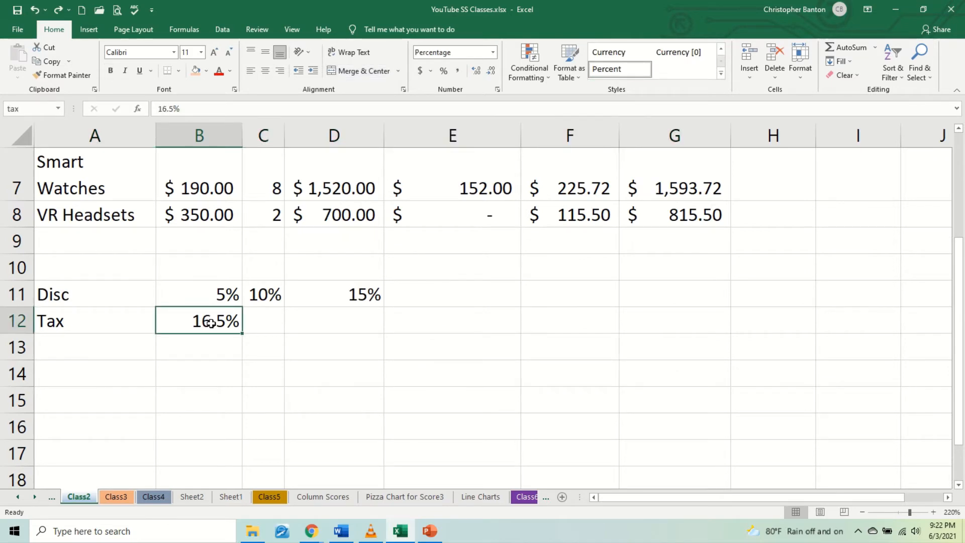
- Insert a blank cell at the Earbuds price in B4 with cells shifted down, and undo the insertion along with the title's bold
{"action": "scroll", "coordinate": [210, 322], "scroll_direction": "up", "scroll_amount": 3}
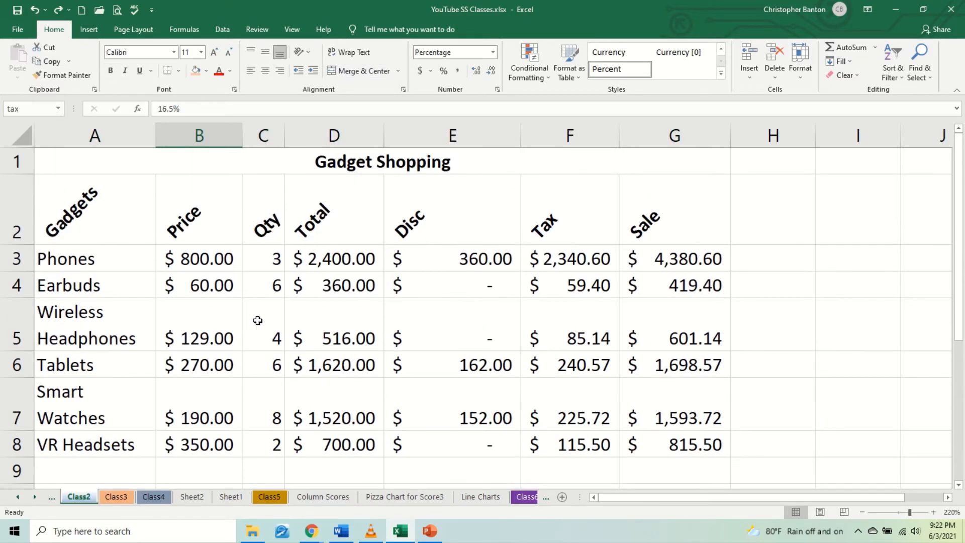
{"action": "left_click", "coordinate": [211, 284]}
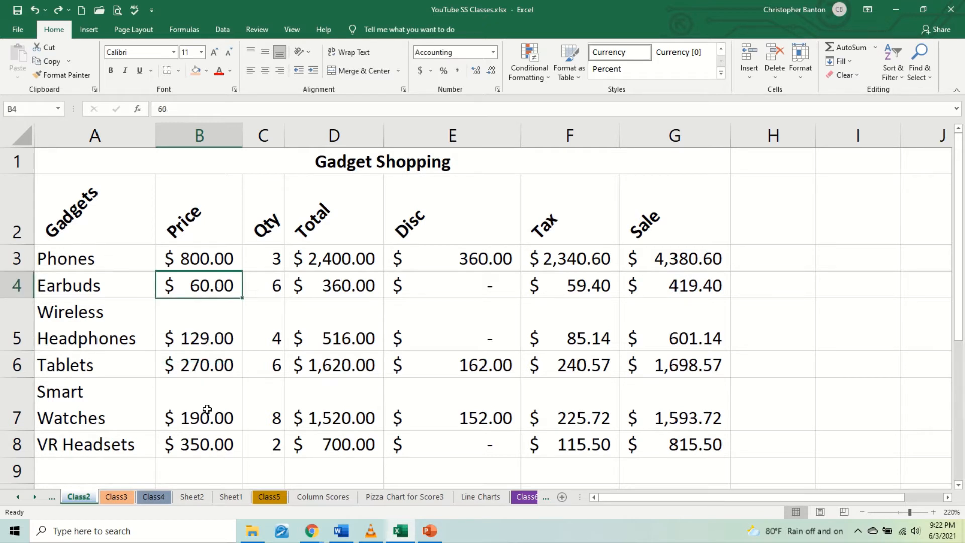
{"action": "right_click", "coordinate": [210, 286]}
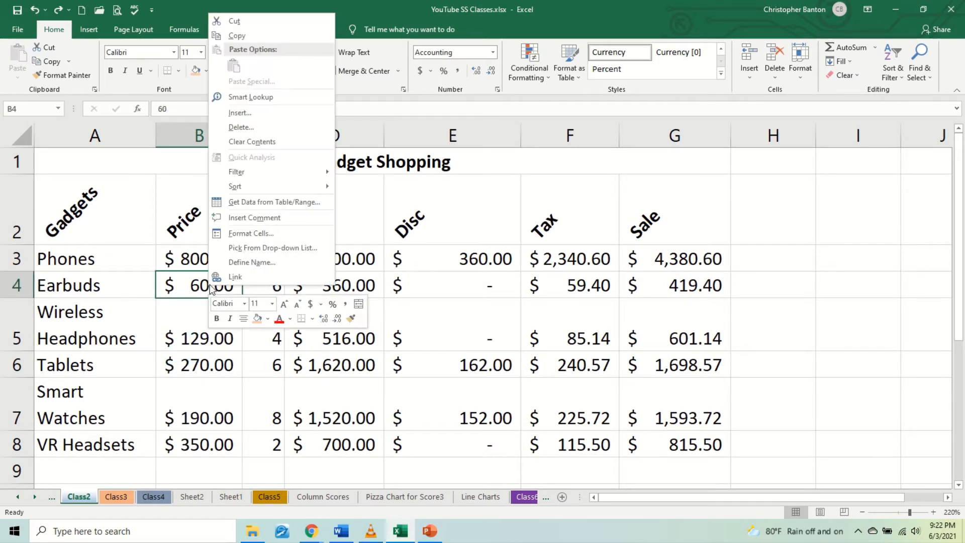
{"action": "left_click", "coordinate": [265, 115]}
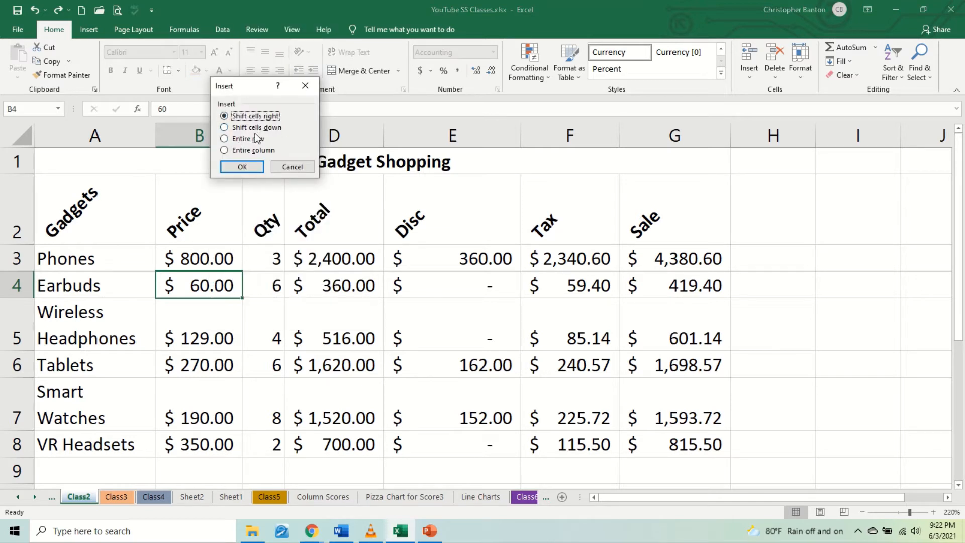
{"action": "left_click", "coordinate": [256, 127]}
{"action": "left_click", "coordinate": [245, 167]}
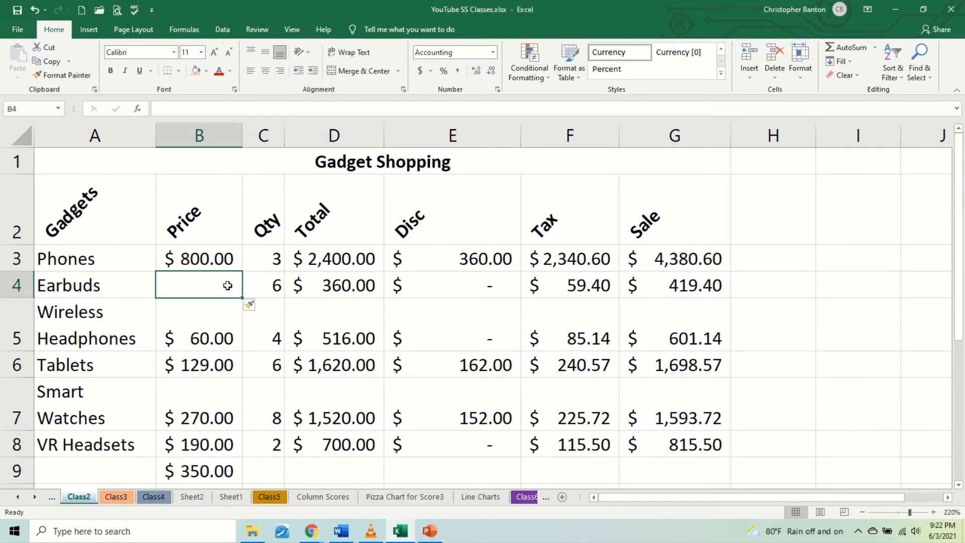
{"action": "scroll", "coordinate": [224, 282], "scroll_direction": "down", "scroll_amount": 2}
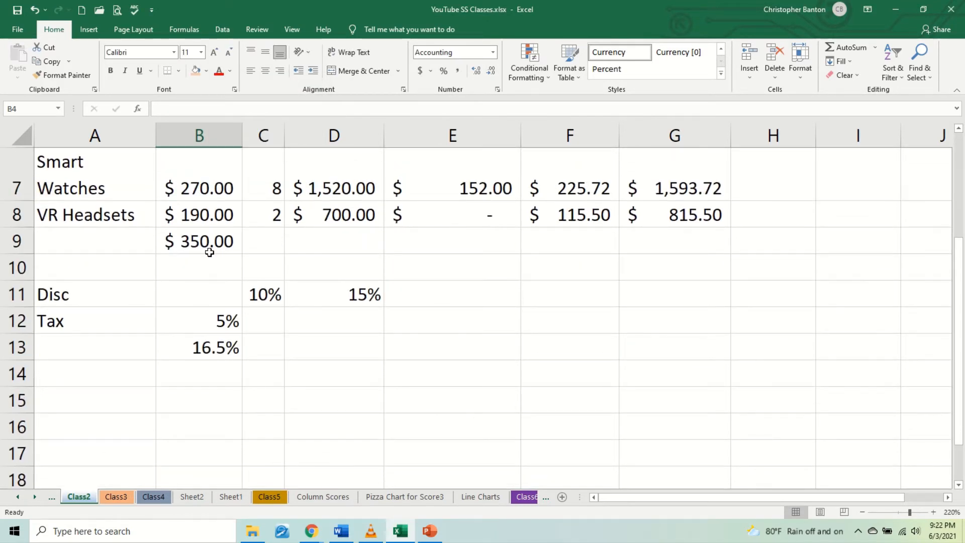
{"action": "scroll", "coordinate": [218, 253], "scroll_direction": "up", "scroll_amount": 2}
{"action": "scroll", "coordinate": [221, 327], "scroll_direction": "down", "scroll_amount": 1}
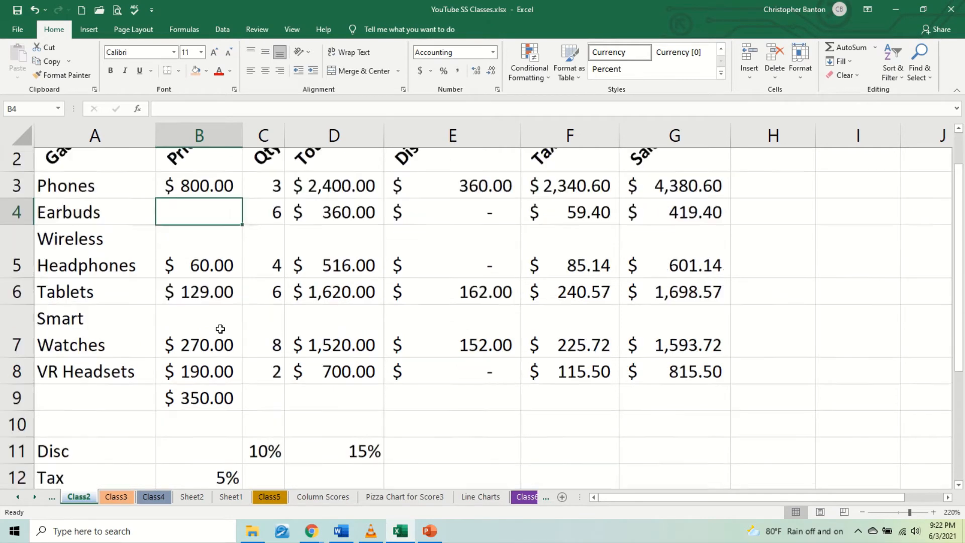
{"action": "scroll", "coordinate": [212, 324], "scroll_direction": "up", "scroll_amount": 1}
{"action": "scroll", "coordinate": [212, 325], "scroll_direction": "up", "scroll_amount": 1}
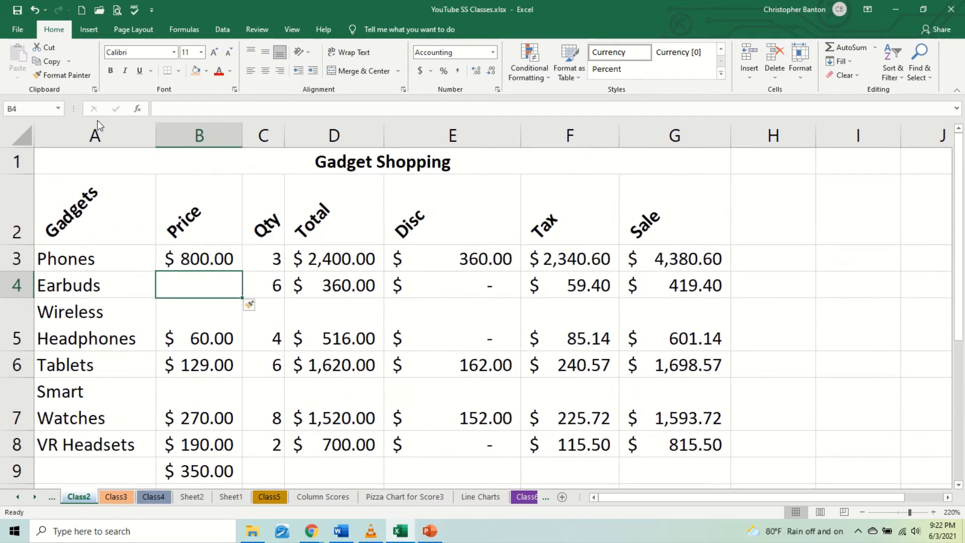
{"action": "left_click", "coordinate": [36, 11]}
{"action": "left_click", "coordinate": [35, 11]}
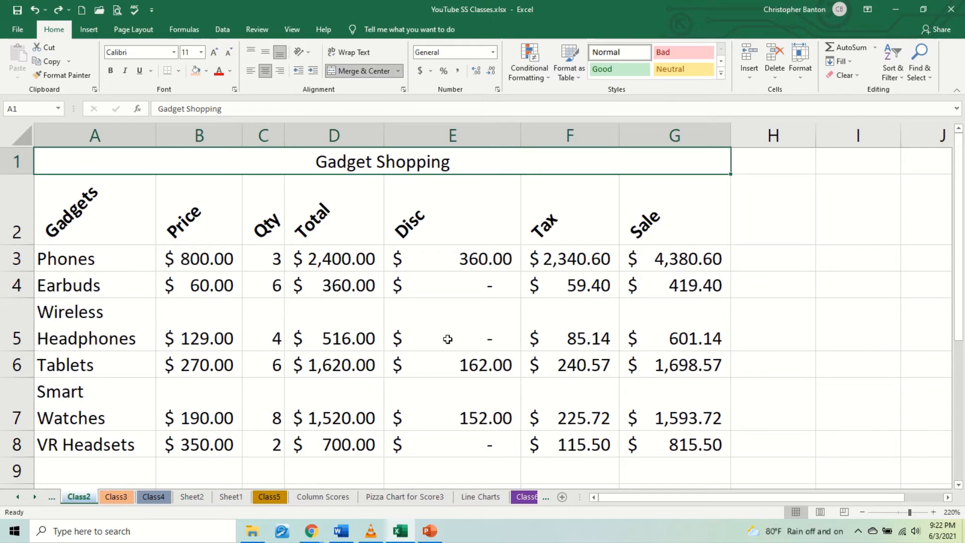
{"action": "scroll", "coordinate": [446, 338], "scroll_direction": "down", "scroll_amount": 1}
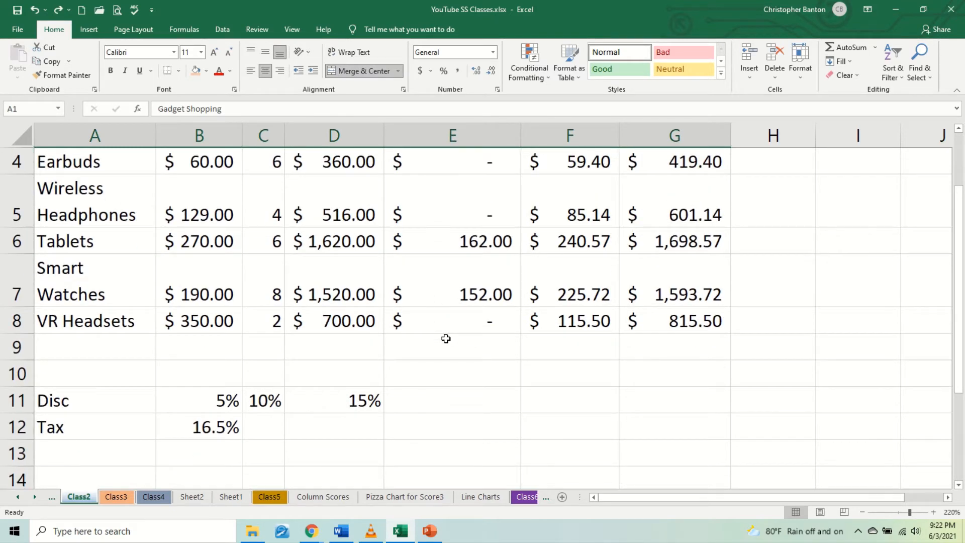
{"action": "scroll", "coordinate": [446, 338], "scroll_direction": "up", "scroll_amount": 1}
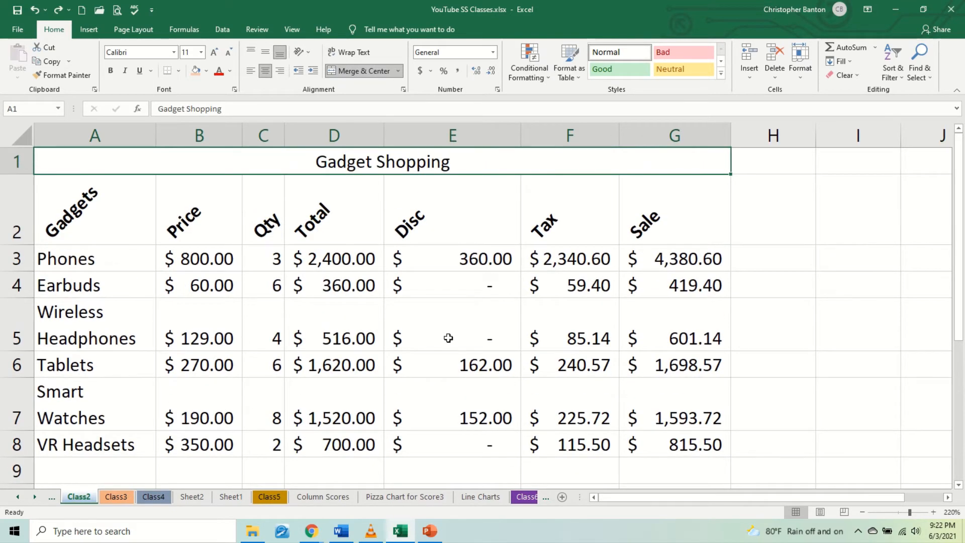
{"action": "left_click", "coordinate": [449, 258]}
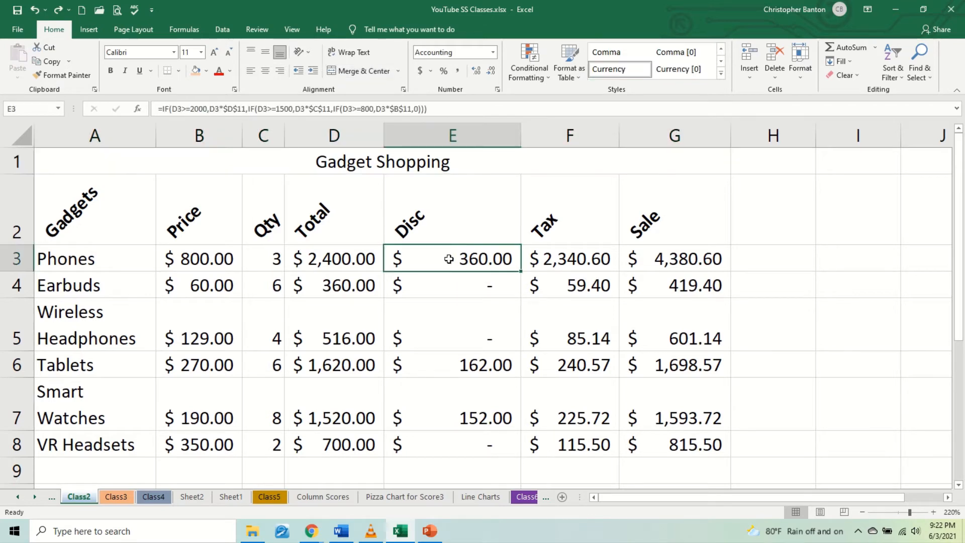
{"action": "left_click", "coordinate": [463, 316]}
- Enter the date 3/6/2021 in the empty cell F13 below the gadget table
{"action": "scroll", "coordinate": [530, 337], "scroll_direction": "down", "scroll_amount": 2}
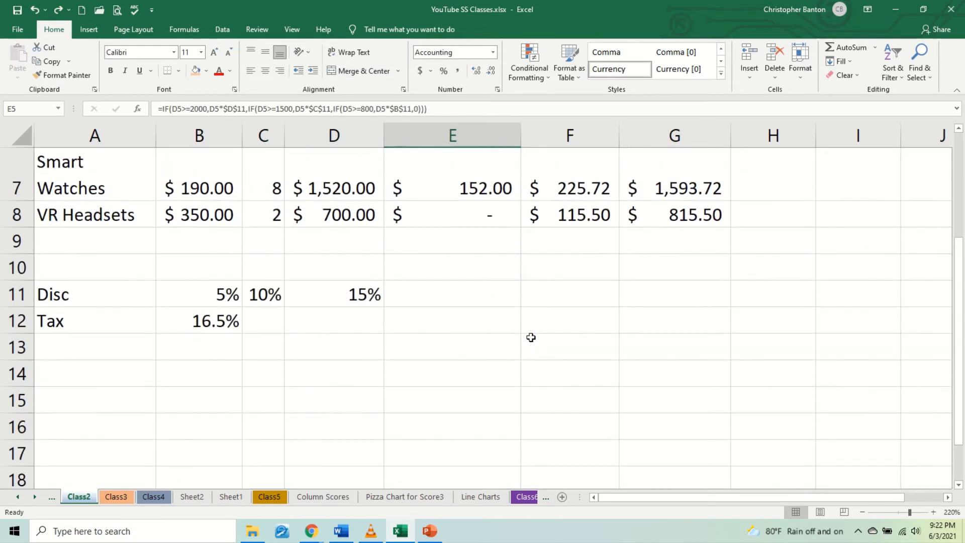
{"action": "left_click", "coordinate": [548, 346]}
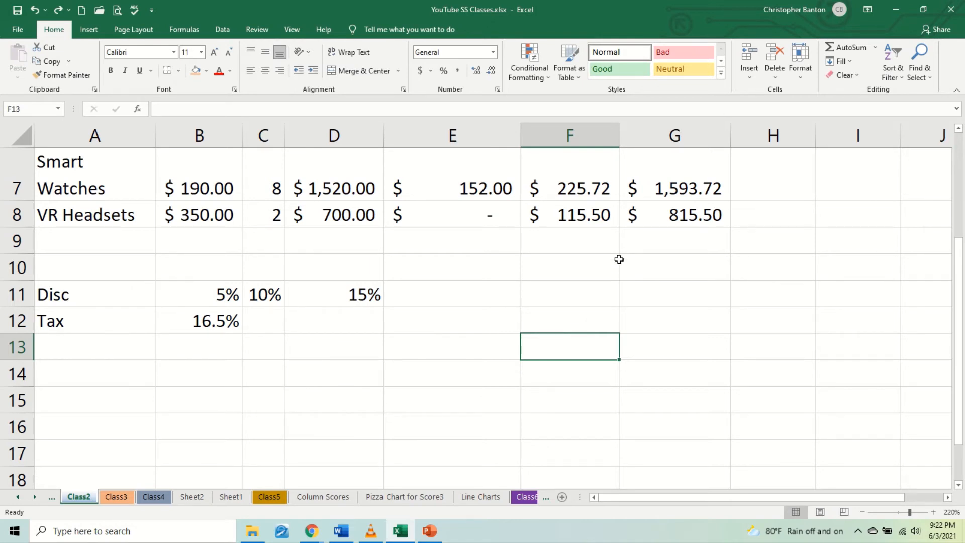
{"action": "type", "text": "3"}
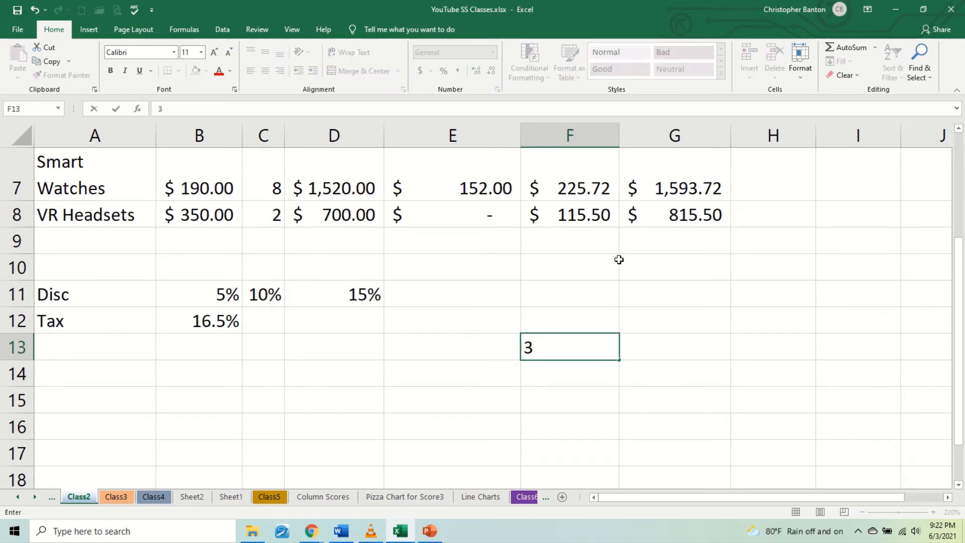
{"action": "type", "text": "."}
{"action": "key", "text": "BackSpace"}
{"action": "type", "text": "/6/2021"}
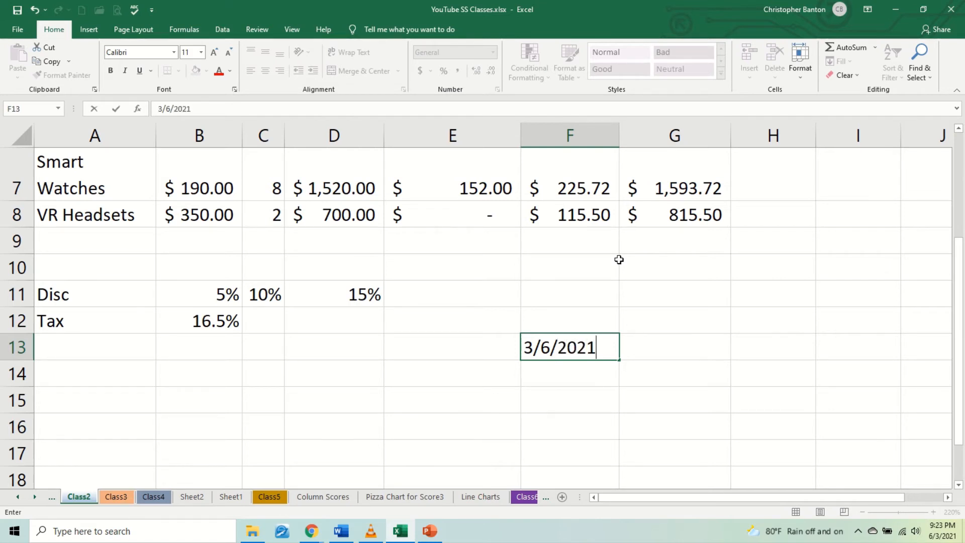
{"action": "key", "text": "Return"}
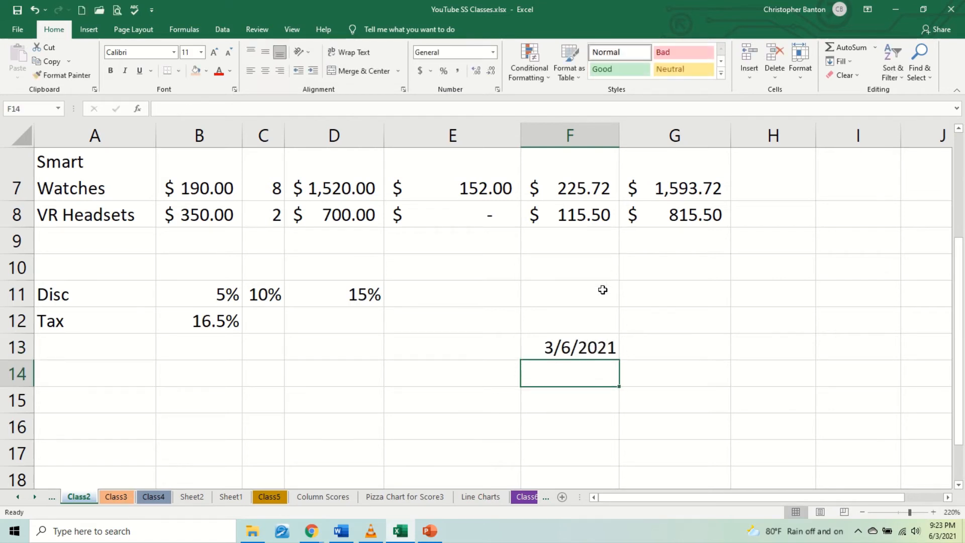
- Format the date in F13 with the long date type *Wednesday, March 14, 2012
{"action": "right_click", "coordinate": [580, 345]}
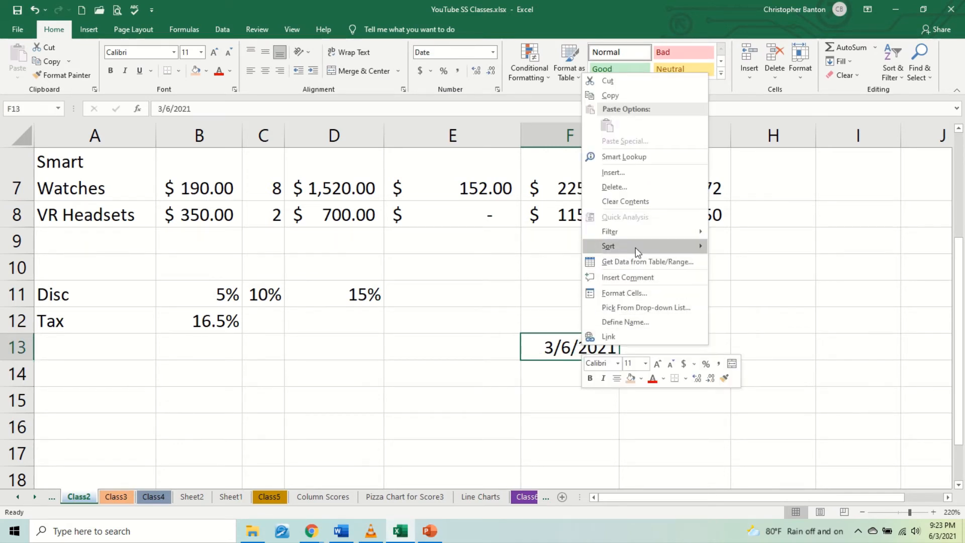
{"action": "left_click", "coordinate": [640, 295]}
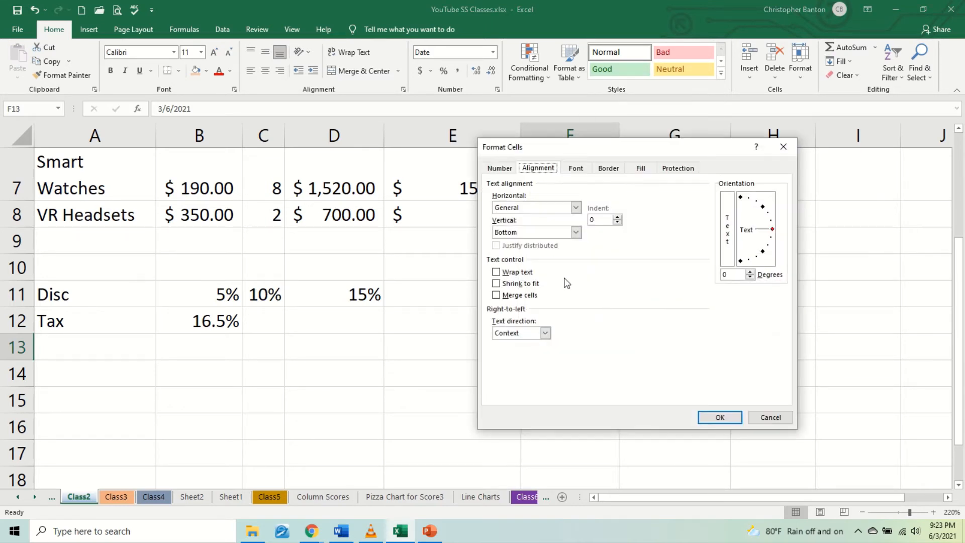
{"action": "left_click", "coordinate": [507, 170]}
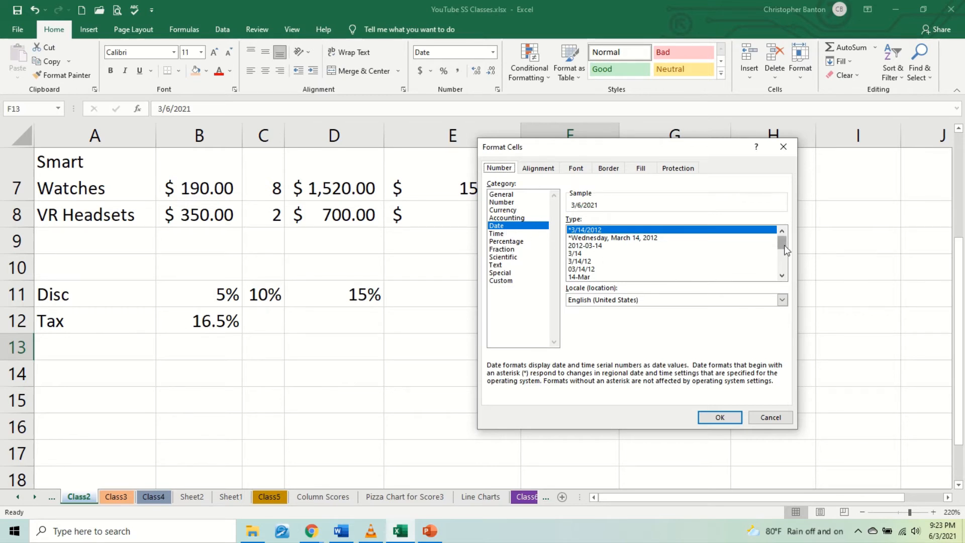
{"action": "left_click", "coordinate": [644, 238]}
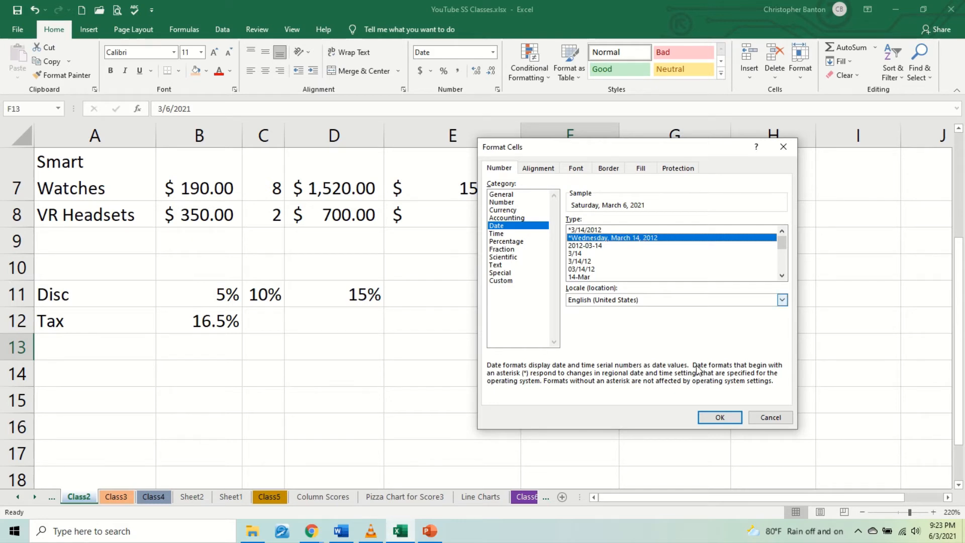
{"action": "left_click", "coordinate": [718, 416]}
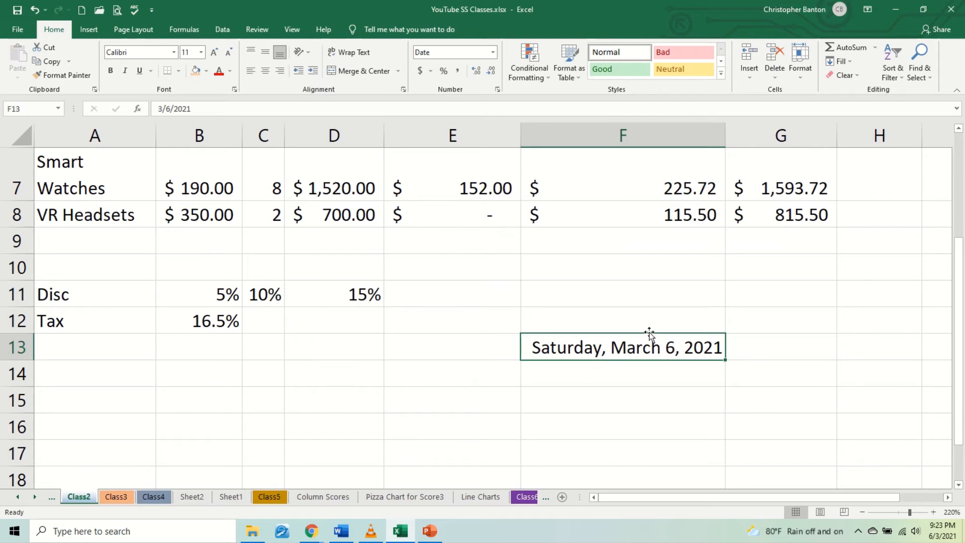
- Change the date format of F13 to the two-digit-day 14-Mar-12 type, giving 06-Mar-21
{"action": "right_click", "coordinate": [627, 353]}
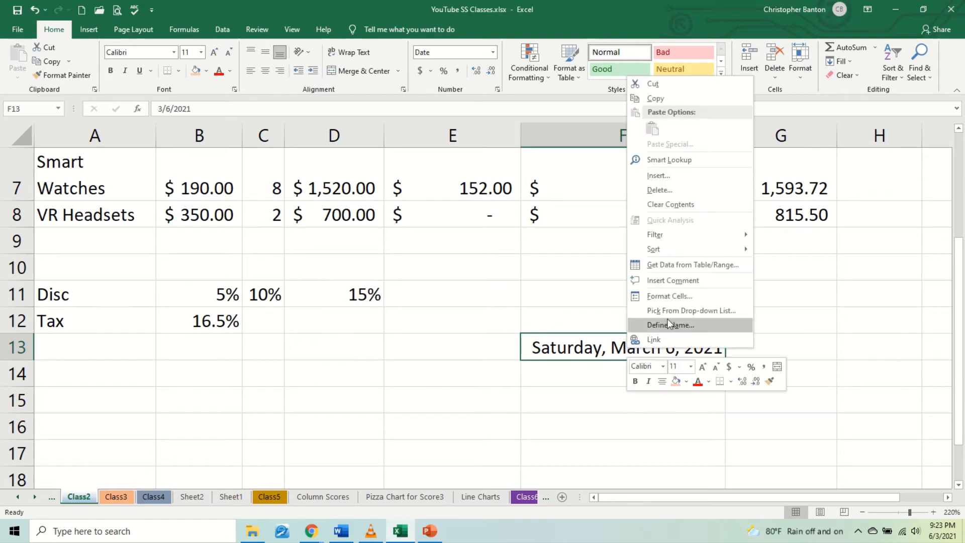
{"action": "left_click", "coordinate": [687, 297]}
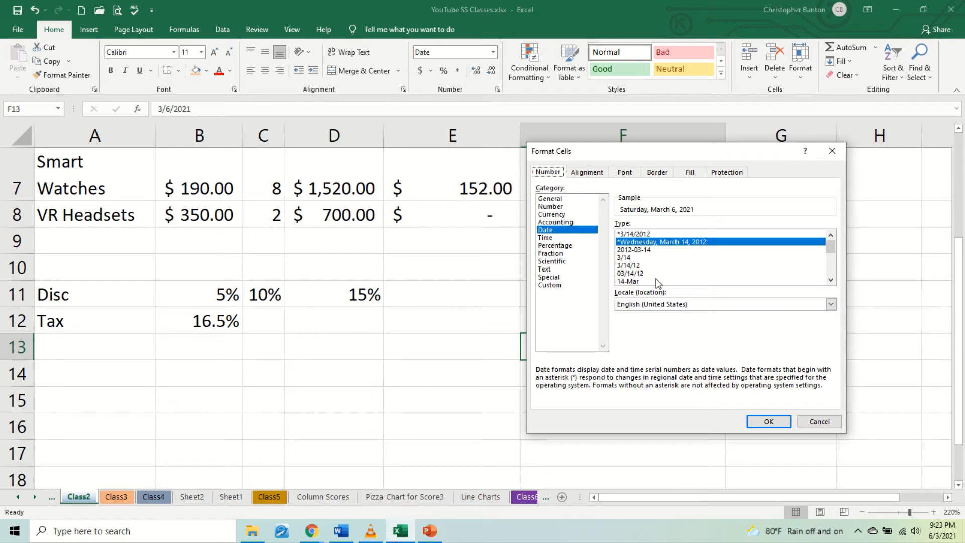
{"action": "scroll", "coordinate": [694, 274], "scroll_direction": "down", "scroll_amount": 1}
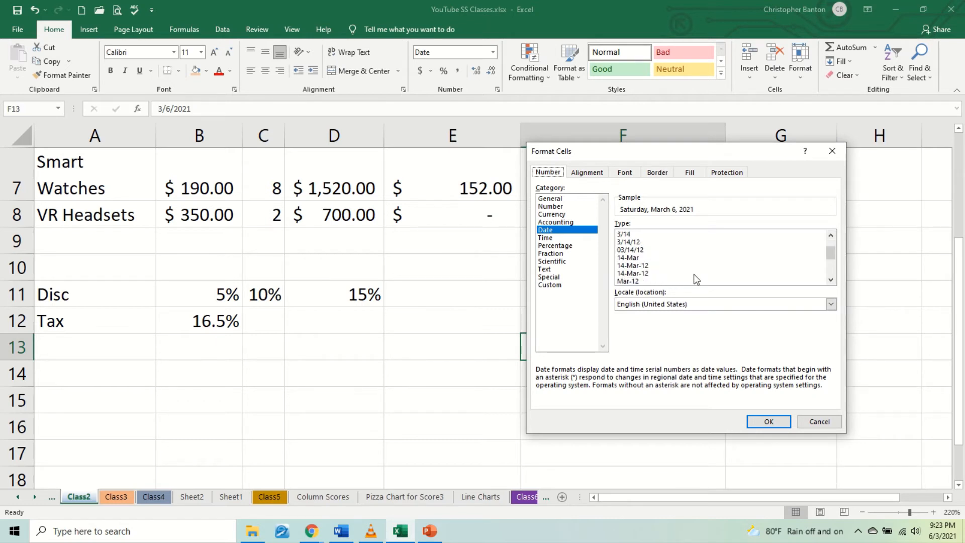
{"action": "left_click", "coordinate": [636, 274]}
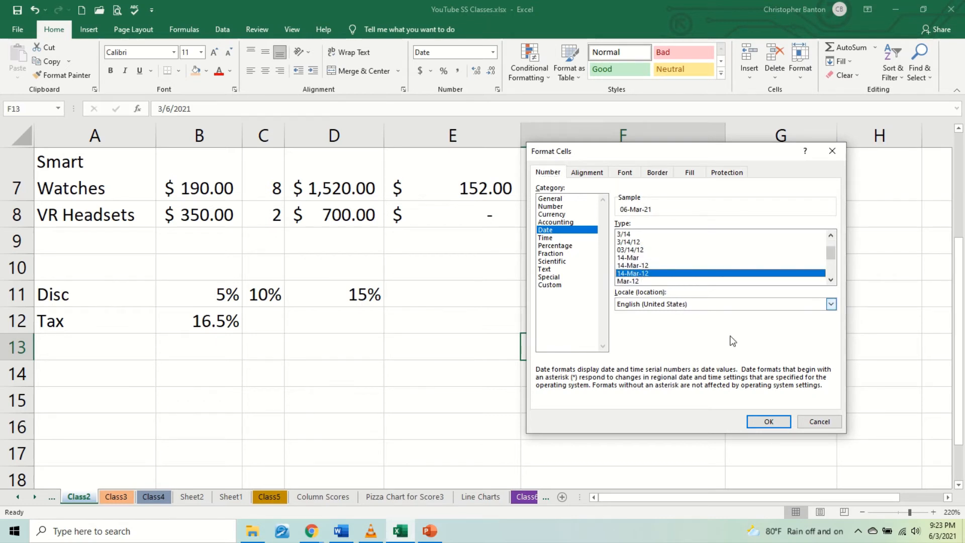
{"action": "left_click", "coordinate": [769, 421]}
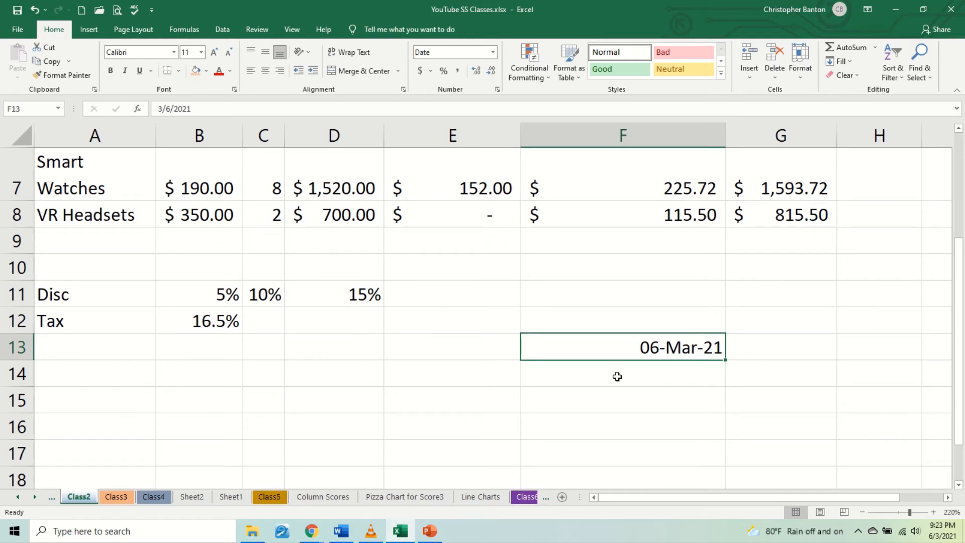
- Fill the merged Gadget Shopping title row with light orange
{"action": "scroll", "coordinate": [617, 377], "scroll_direction": "up", "scroll_amount": 2}
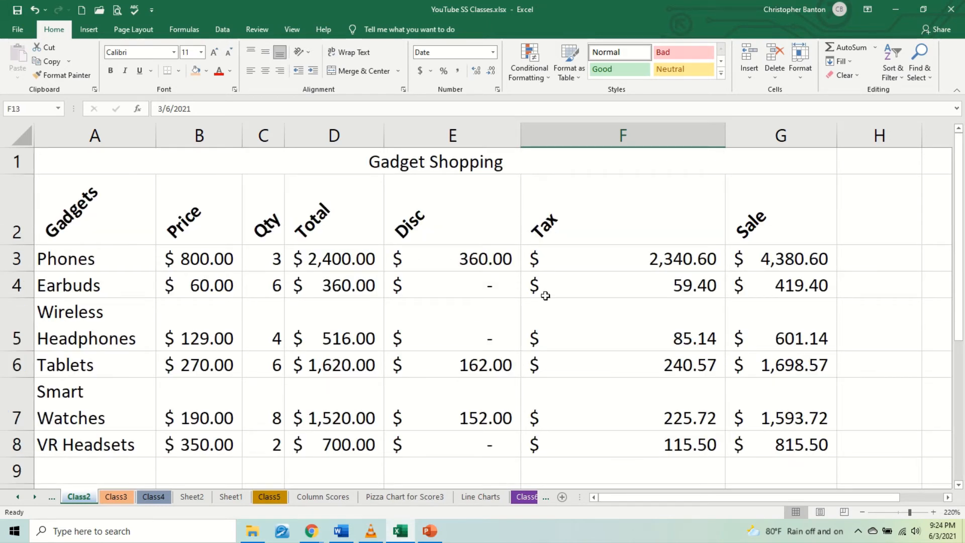
{"action": "left_click", "coordinate": [468, 156]}
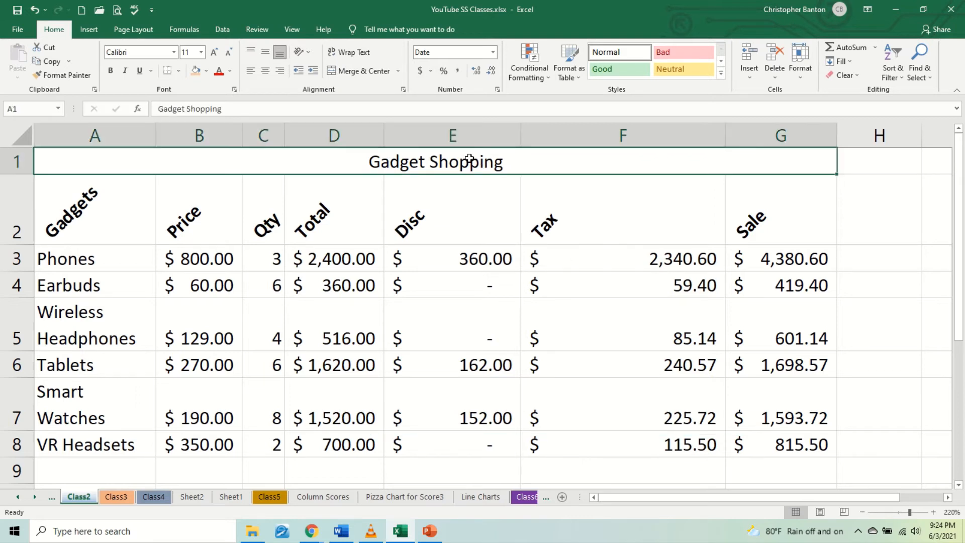
{"action": "left_click", "coordinate": [194, 70]}
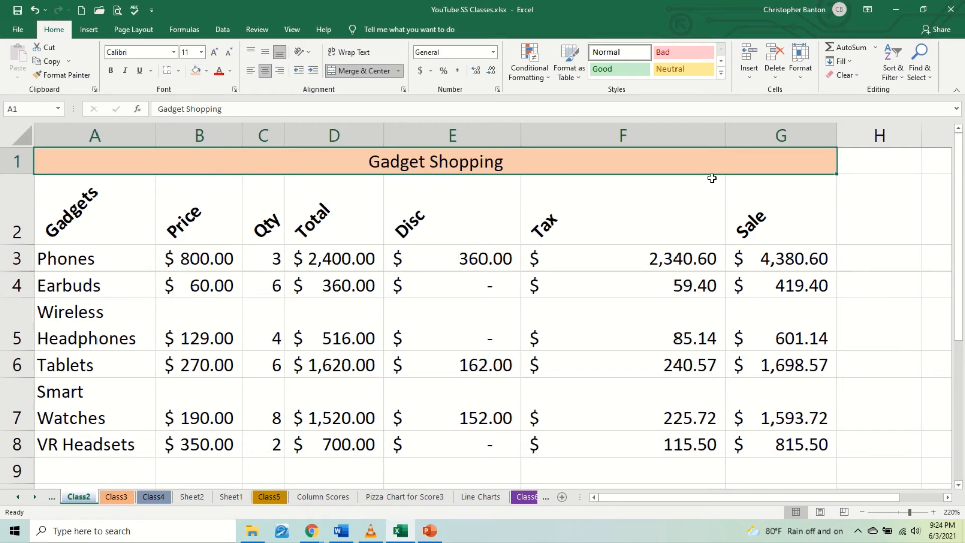
- Narrow the Tax column F to just fit its currency amounts
{"action": "left_click_drag", "start_coordinate": [725, 139], "coordinate": [589, 146]}
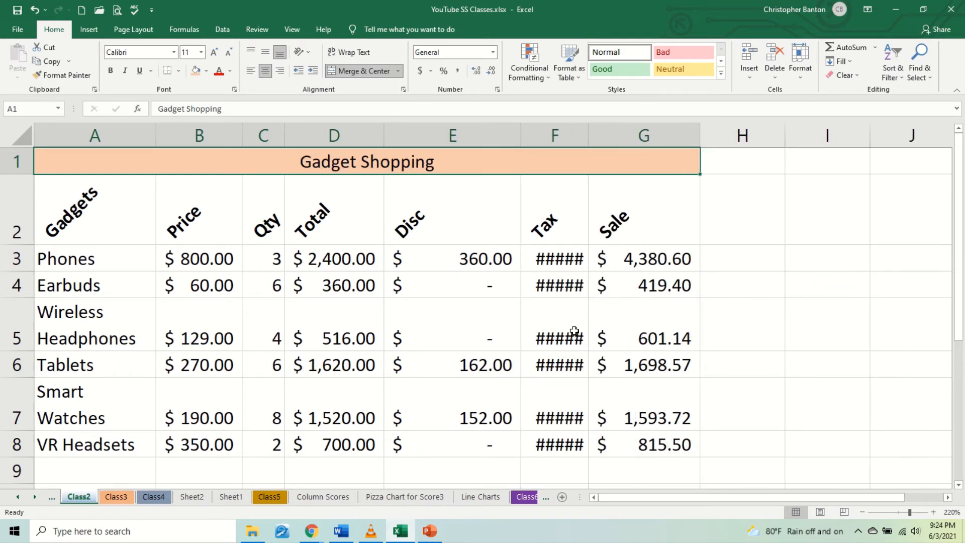
{"action": "left_click_drag", "start_coordinate": [589, 134], "coordinate": [649, 136]}
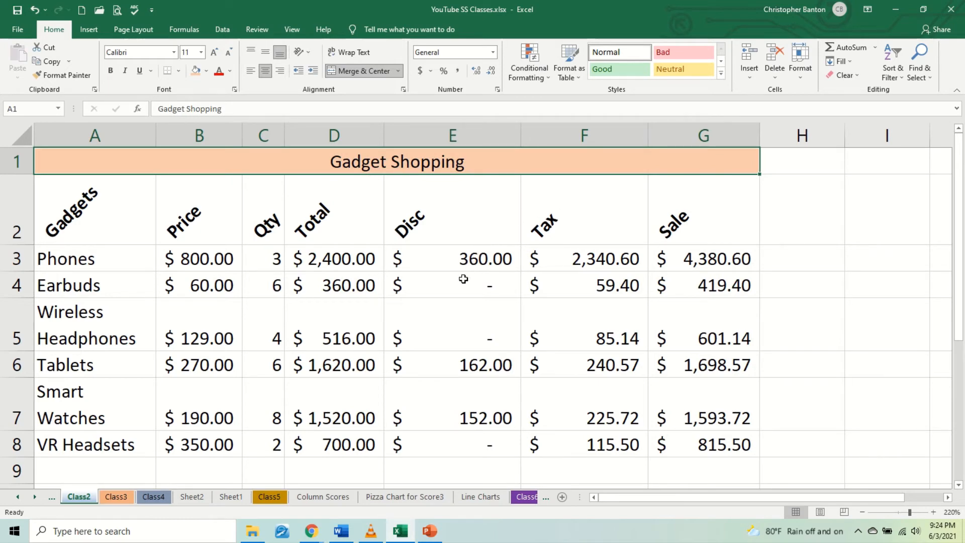
{"action": "scroll", "coordinate": [462, 308], "scroll_direction": "down", "scroll_amount": 2}
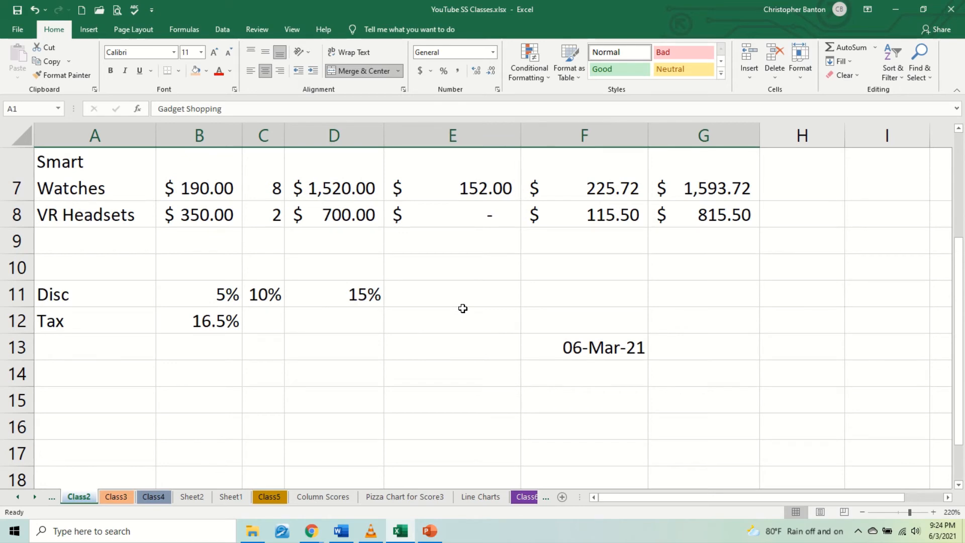
{"action": "scroll", "coordinate": [463, 308], "scroll_direction": "up", "scroll_amount": 2}
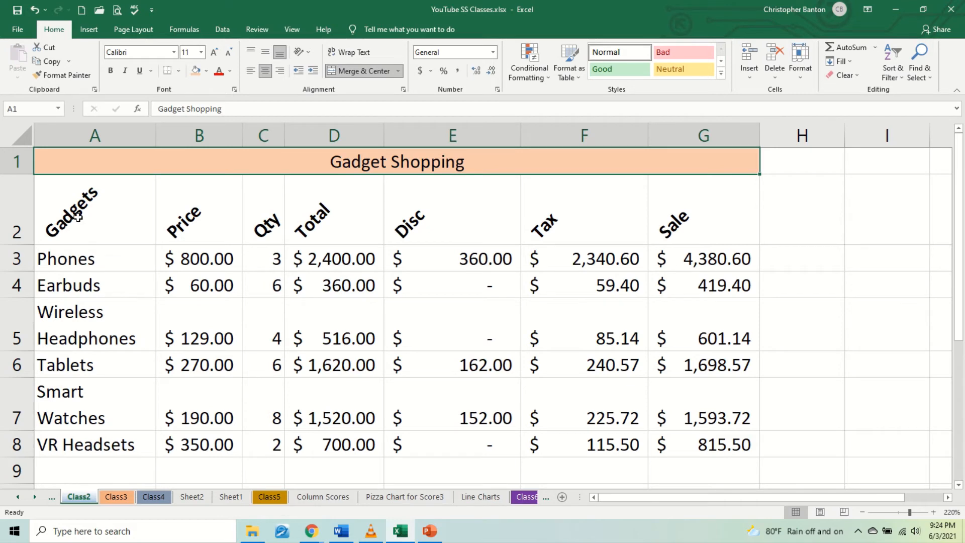
- Apply All Borders to the whole range A1:G14, covering the title, gadget table, rates and date
{"action": "left_click_drag", "start_coordinate": [78, 221], "coordinate": [578, 399]}
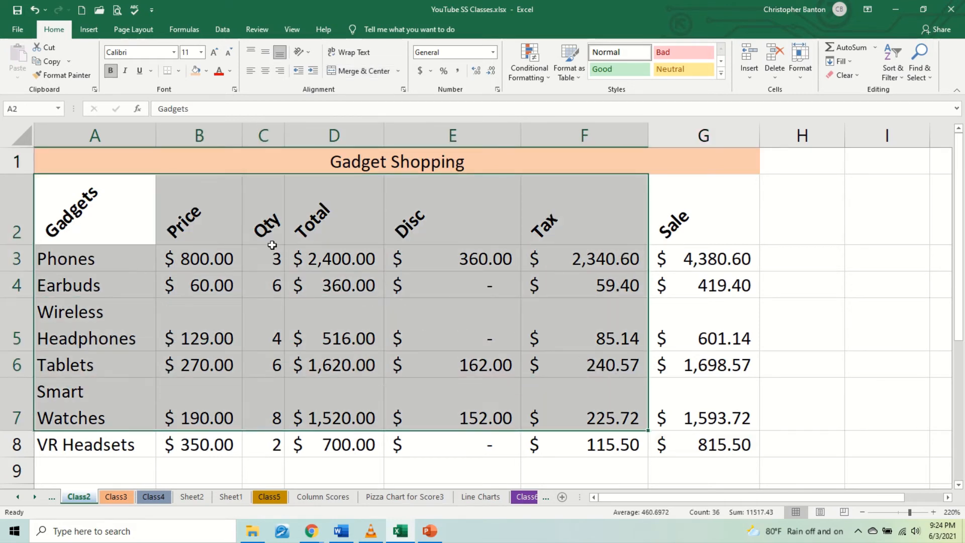
{"action": "left_click_drag", "start_coordinate": [71, 162], "coordinate": [502, 445]}
{"action": "scroll", "coordinate": [487, 422], "scroll_direction": "down", "scroll_amount": 2}
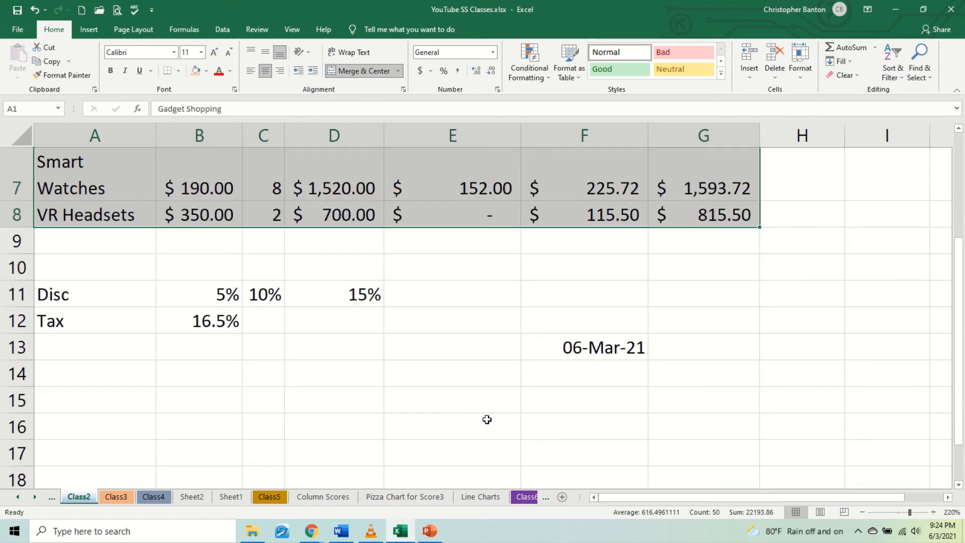
{"action": "left_click_drag", "start_coordinate": [709, 379], "coordinate": [62, 125]}
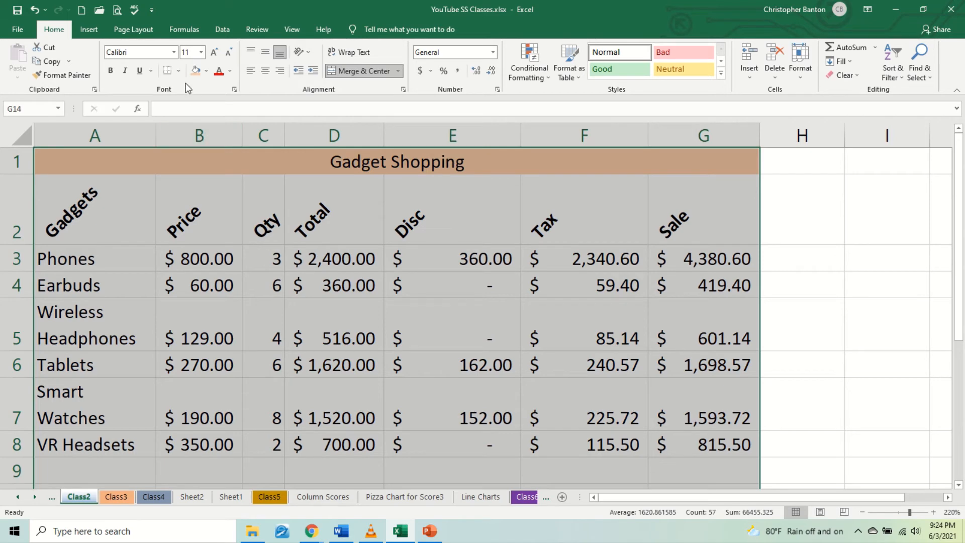
{"action": "left_click", "coordinate": [179, 70]}
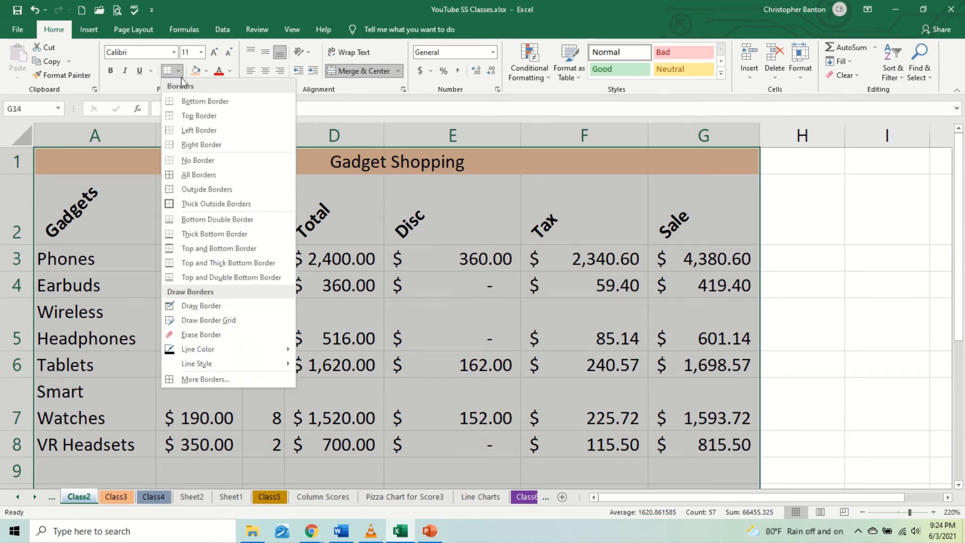
{"action": "left_click", "coordinate": [203, 176]}
{"action": "scroll", "coordinate": [200, 172], "scroll_direction": "down", "scroll_amount": 3}
{"action": "scroll", "coordinate": [213, 181], "scroll_direction": "up", "scroll_amount": 3}
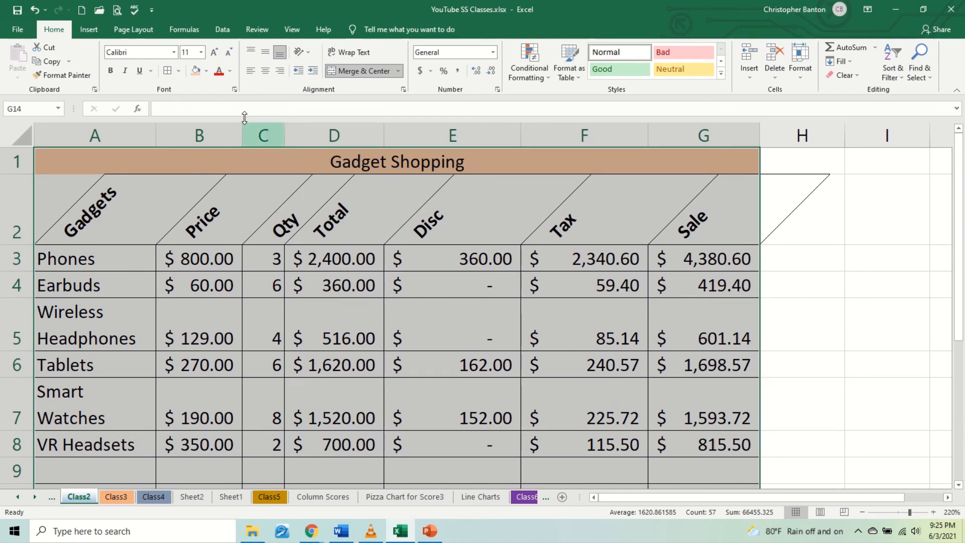
- Check the bordered cells, and undo the borders along with the last width change of the Tax column
{"action": "left_click", "coordinate": [236, 336]}
{"action": "left_click", "coordinate": [318, 383]}
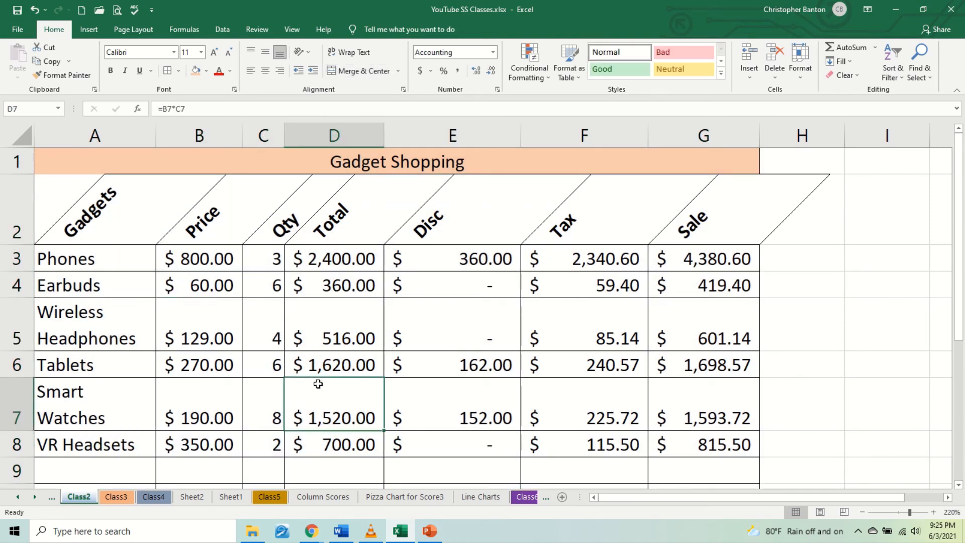
{"action": "scroll", "coordinate": [421, 369], "scroll_direction": "down", "scroll_amount": 2}
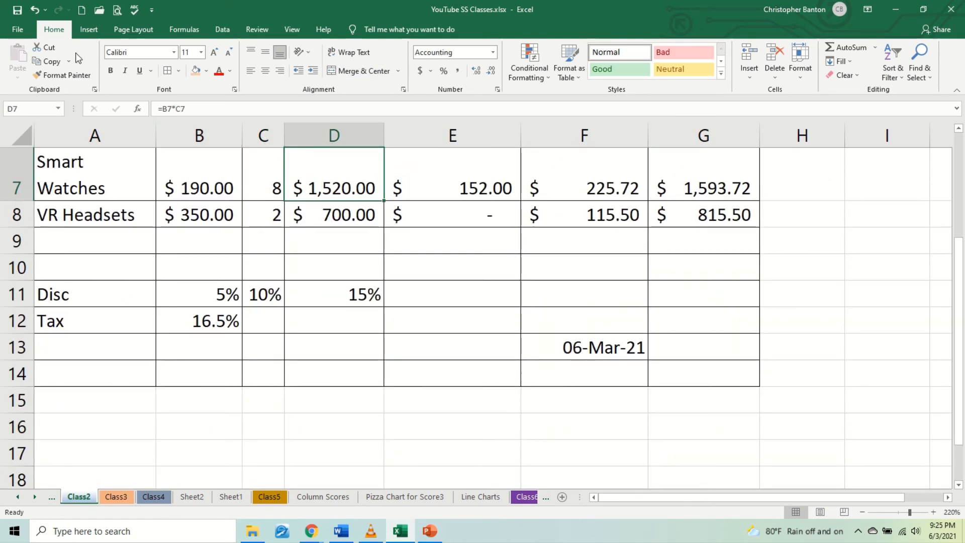
{"action": "left_click", "coordinate": [34, 10]}
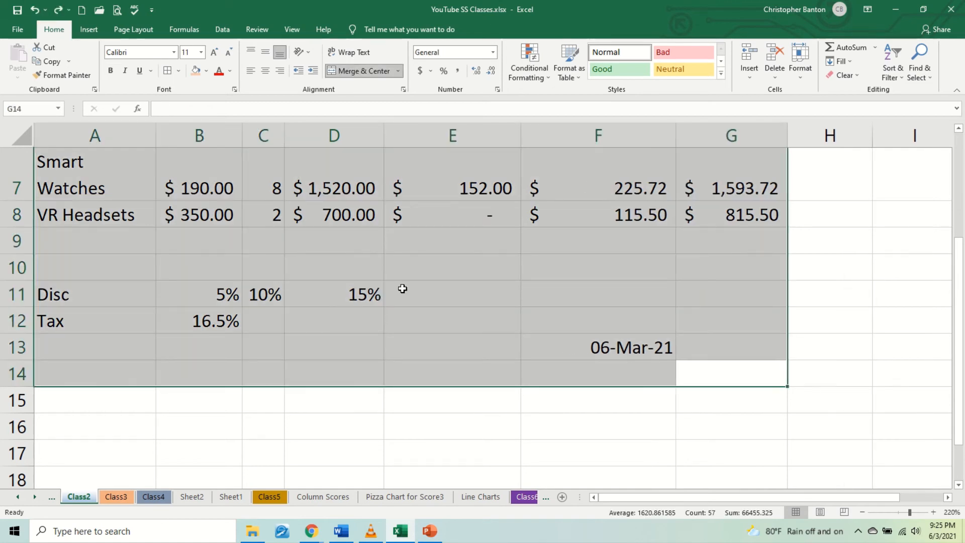
{"action": "scroll", "coordinate": [402, 288], "scroll_direction": "up", "scroll_amount": 2}
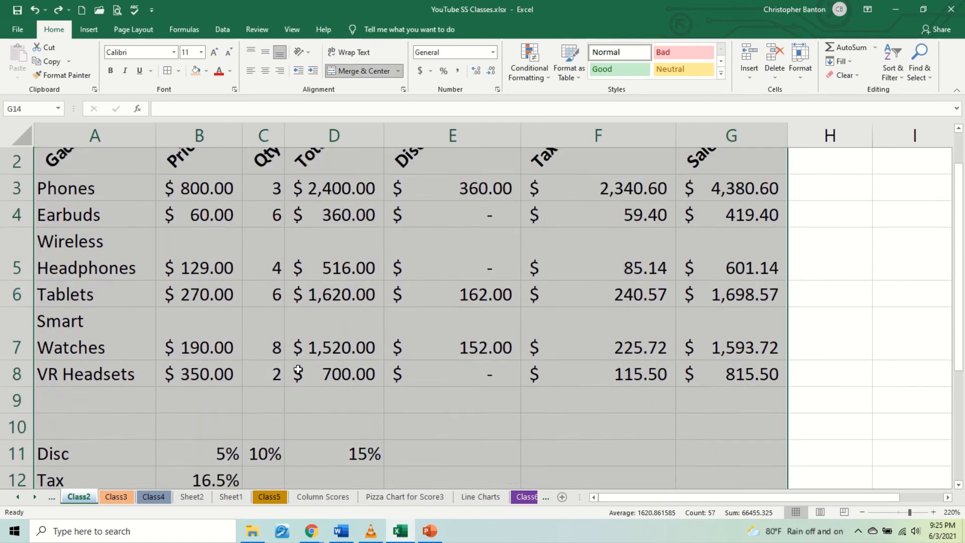
- Total each numeric column of the gadget table in B9:G9 with AutoSum, and autofit columns B and C
{"action": "scroll", "coordinate": [298, 371], "scroll_direction": "down", "scroll_amount": 2}
{"action": "left_click_drag", "start_coordinate": [206, 237], "coordinate": [730, 241]}
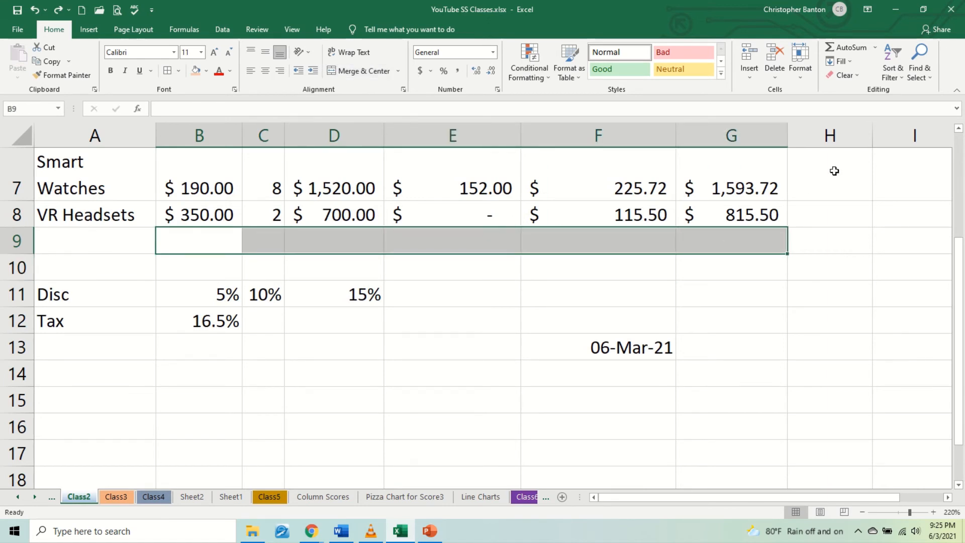
{"action": "left_click", "coordinate": [846, 49]}
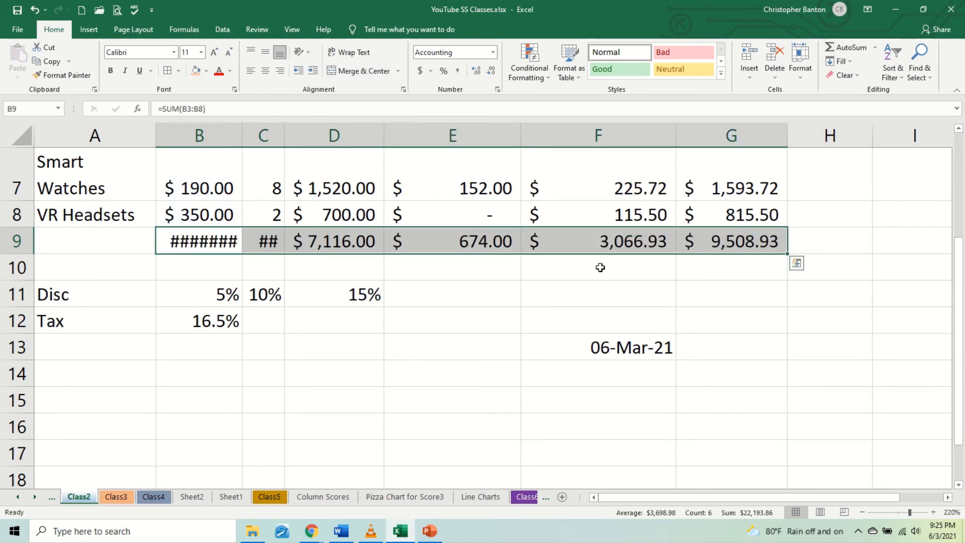
{"action": "double_click", "coordinate": [242, 135]}
{"action": "double_click", "coordinate": [300, 134]}
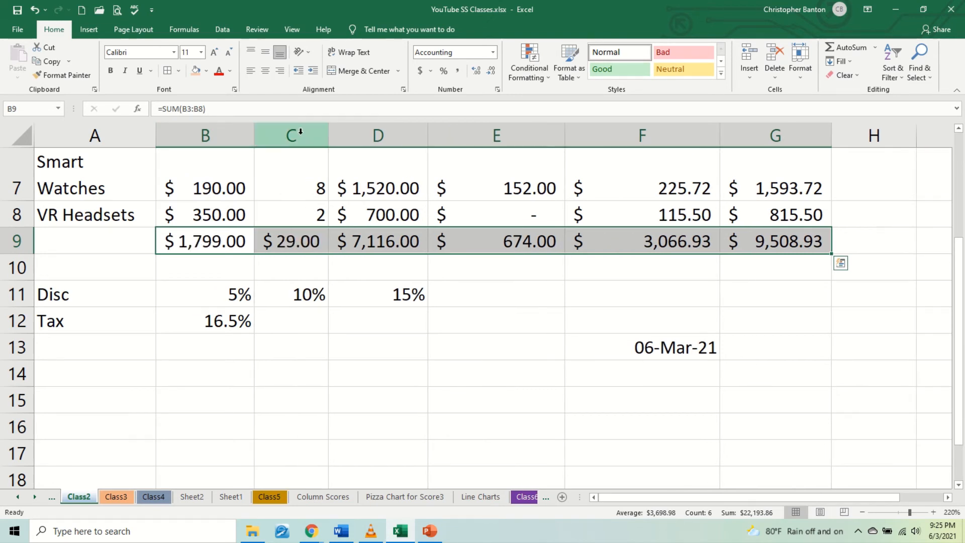
- Label the sums row by entering Total in A9
{"action": "left_click", "coordinate": [125, 243]}
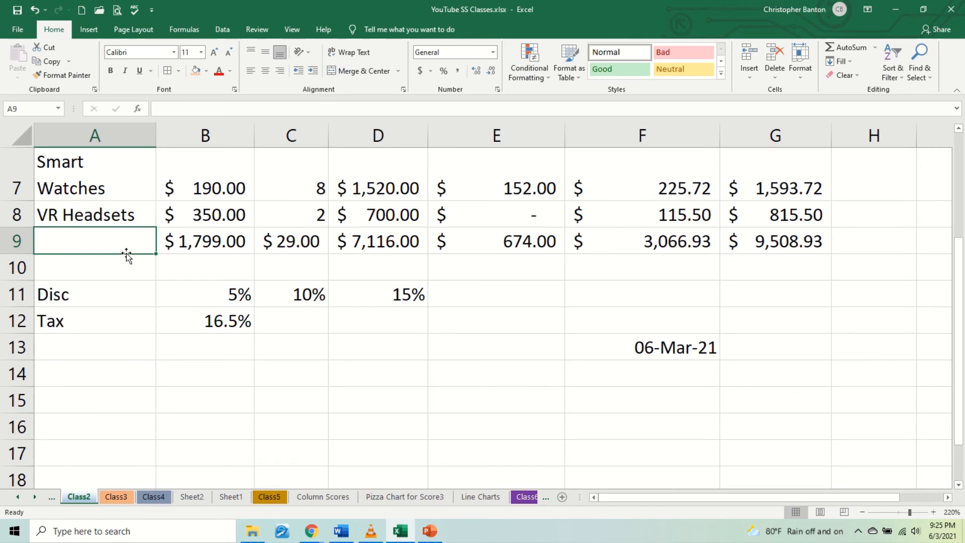
{"action": "type", "text": "tota"}
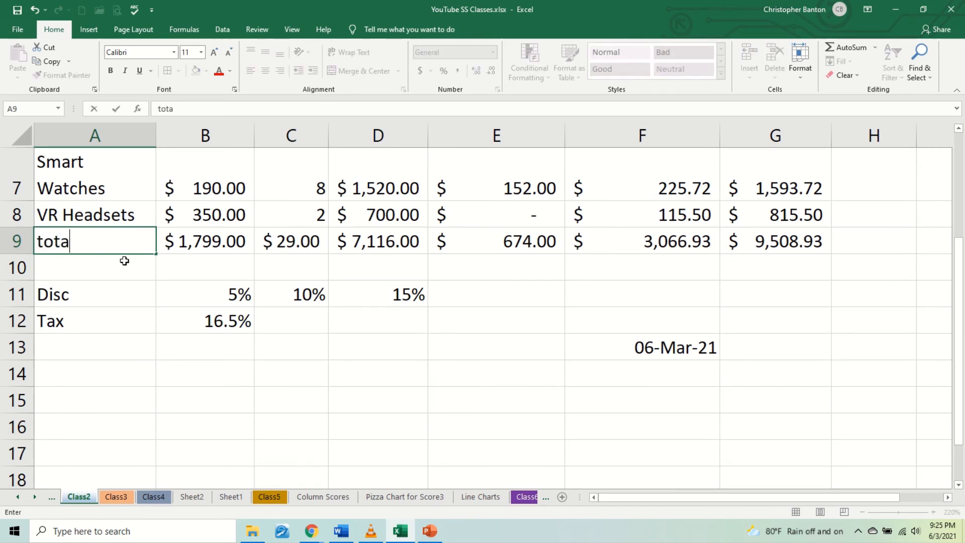
{"action": "key", "text": "BackSpace"}
{"action": "key", "text": "BackSpace"}
{"action": "key", "text": "BackSpace"}
{"action": "key", "text": "BackSpace"}
{"action": "type", "text": "Tota"}
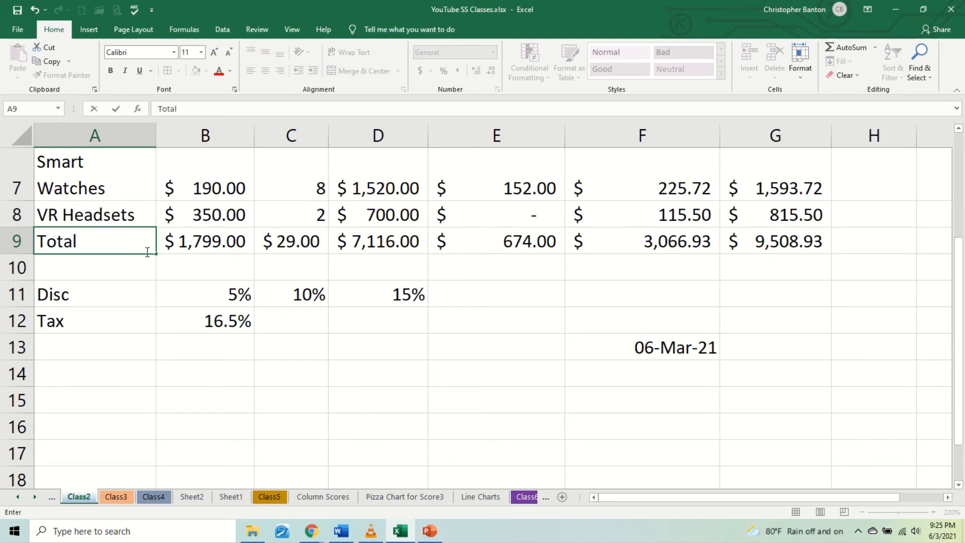
{"action": "type", "text": "l"}
{"action": "left_click", "coordinate": [123, 291]}
- Apply a Top and Double Bottom Border to the totals row A9:G9 and check the result
{"action": "left_click_drag", "start_coordinate": [114, 249], "coordinate": [769, 248]}
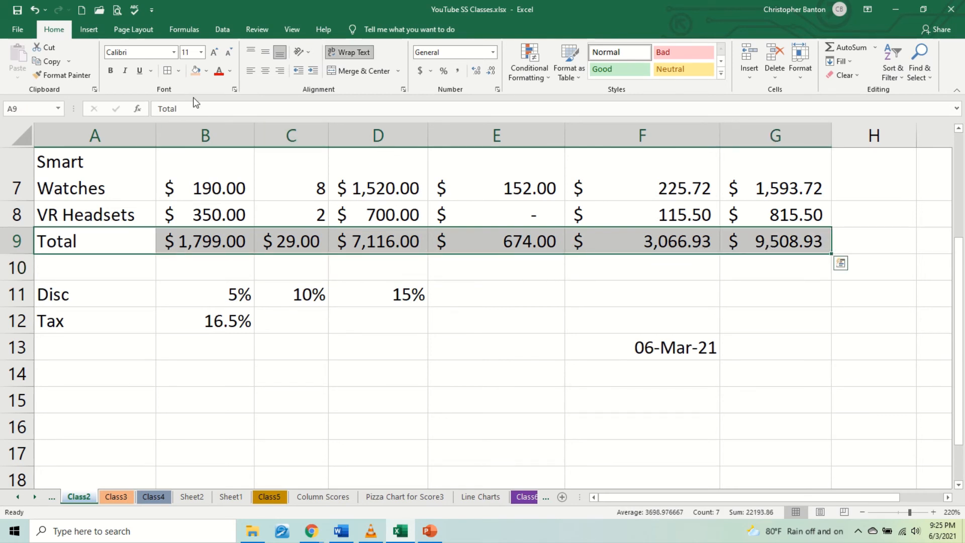
{"action": "left_click", "coordinate": [179, 72]}
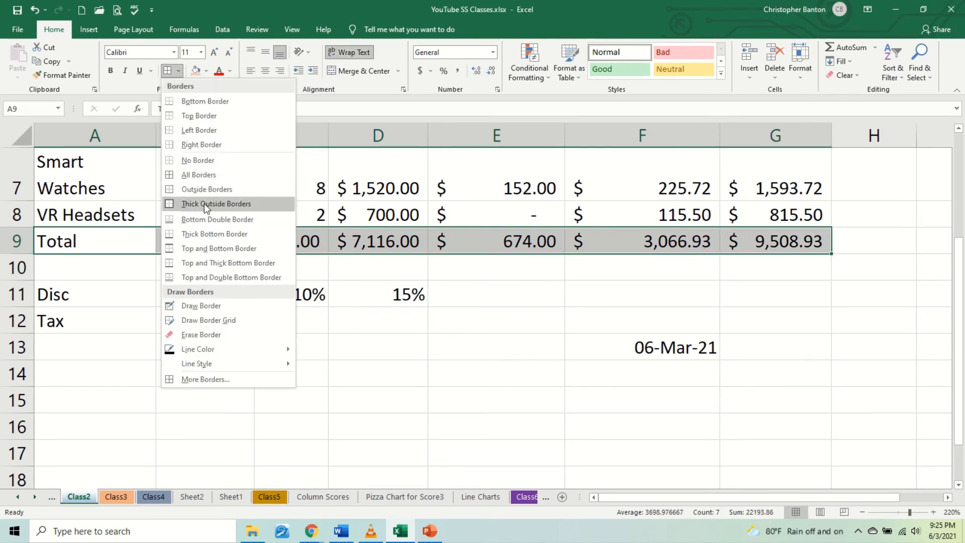
{"action": "left_click", "coordinate": [224, 277]}
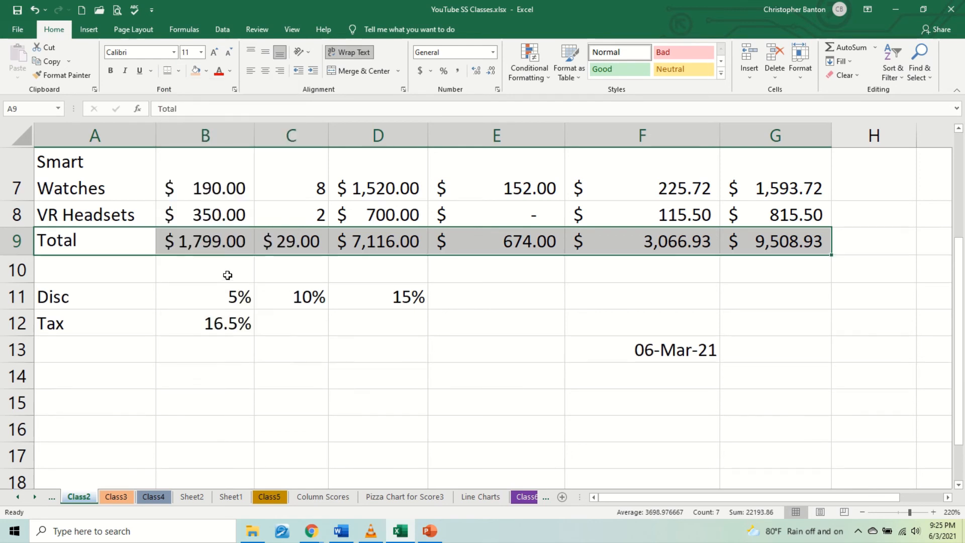
{"action": "left_click", "coordinate": [220, 279]}
{"action": "left_click", "coordinate": [140, 242]}
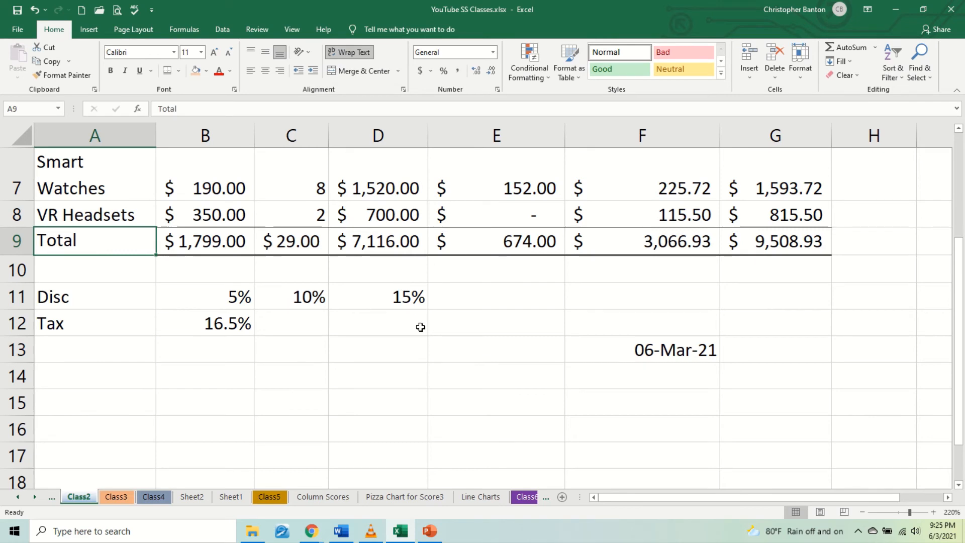
{"action": "left_click", "coordinate": [491, 297]}
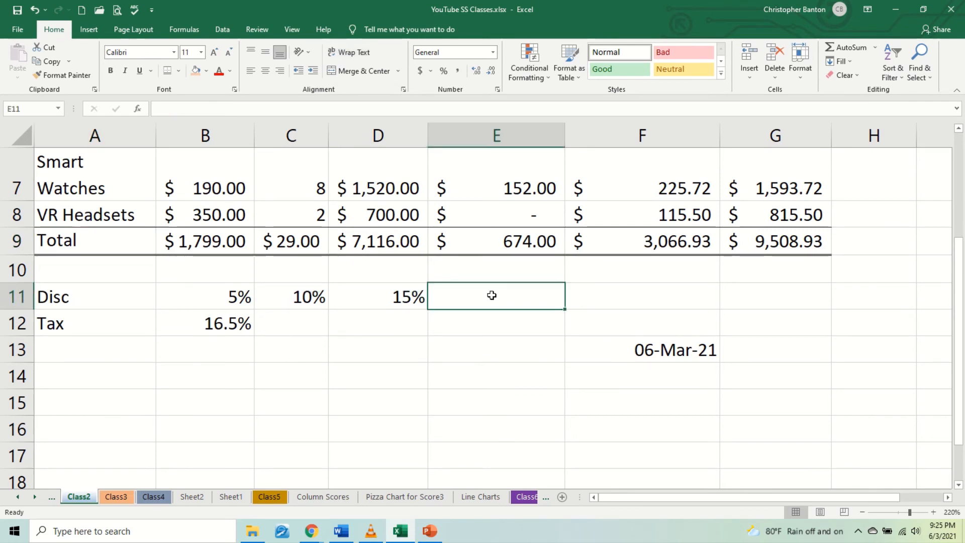
{"action": "scroll", "coordinate": [491, 295], "scroll_direction": "up", "scroll_amount": 2}
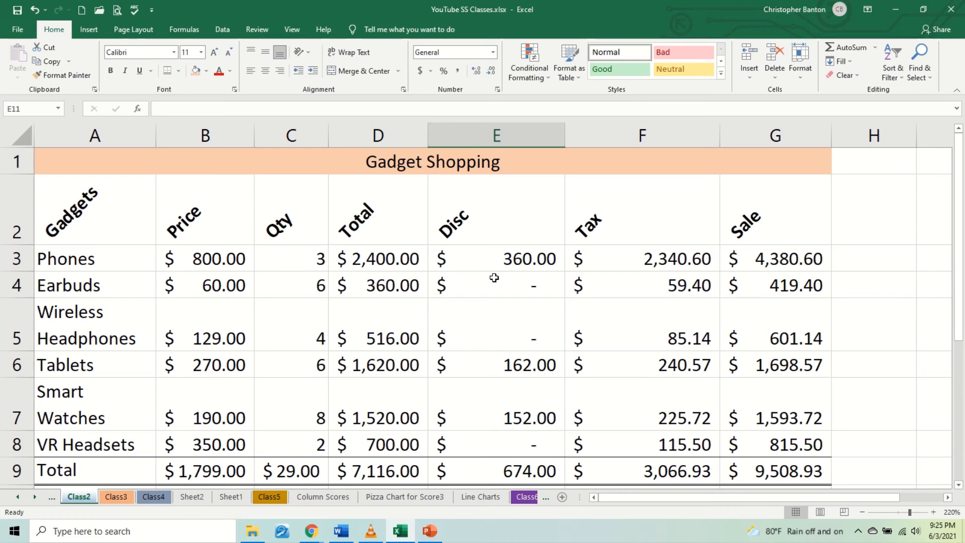
{"action": "scroll", "coordinate": [494, 277], "scroll_direction": "down", "scroll_amount": 2}
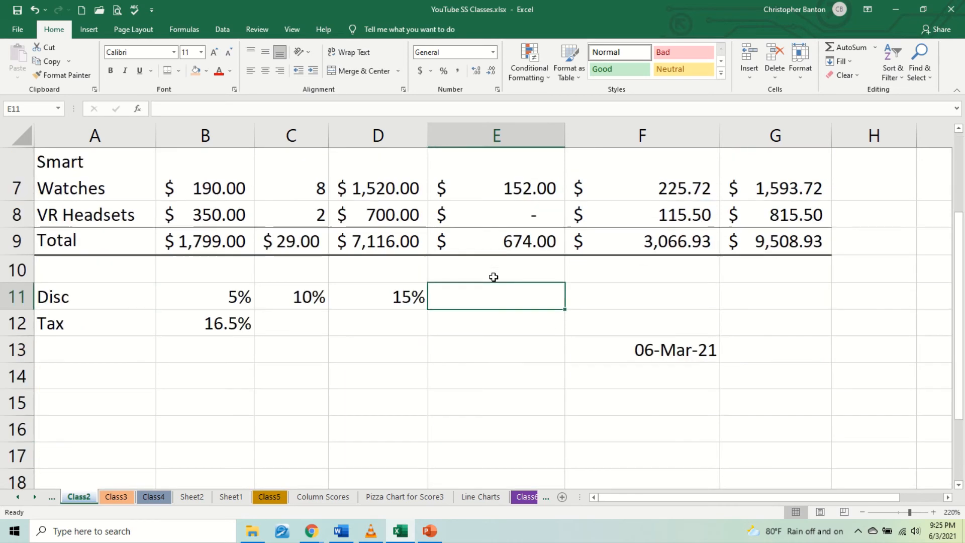
{"action": "left_click", "coordinate": [467, 327]}
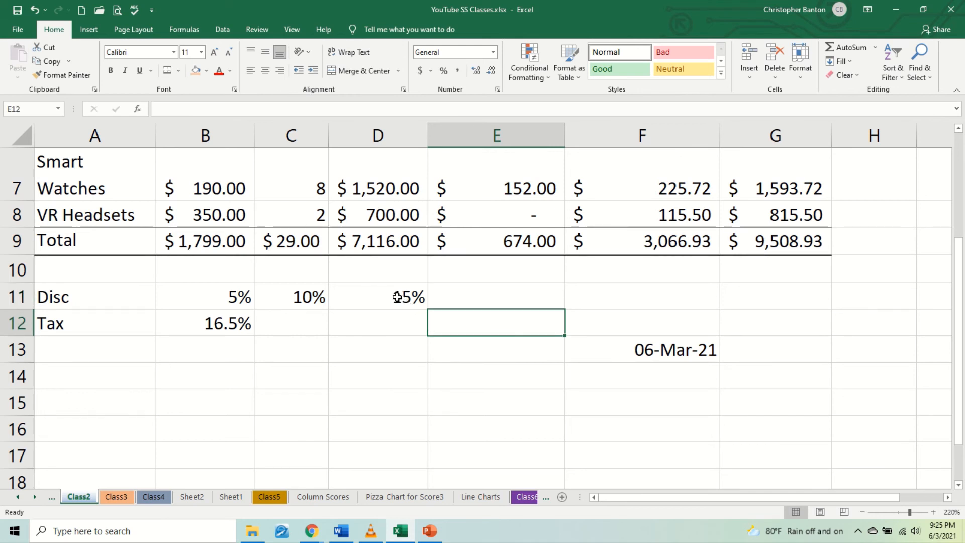
- Clear the 10% and 15% discount rates from C11:D11 and check the effect on the gadget table
{"action": "left_click", "coordinate": [396, 297]}
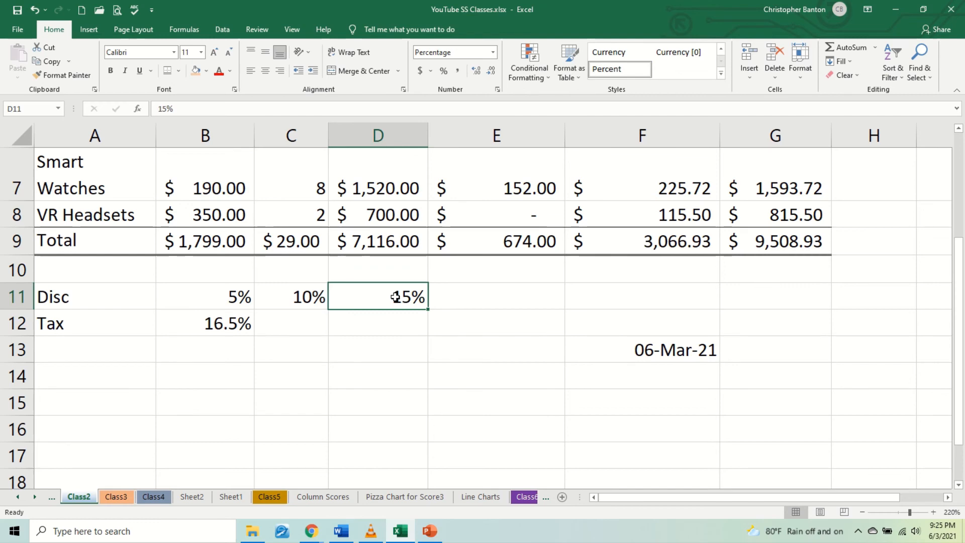
{"action": "left_click_drag", "start_coordinate": [307, 297], "coordinate": [379, 302]}
{"action": "scroll", "coordinate": [383, 310], "scroll_direction": "up", "scroll_amount": 3}
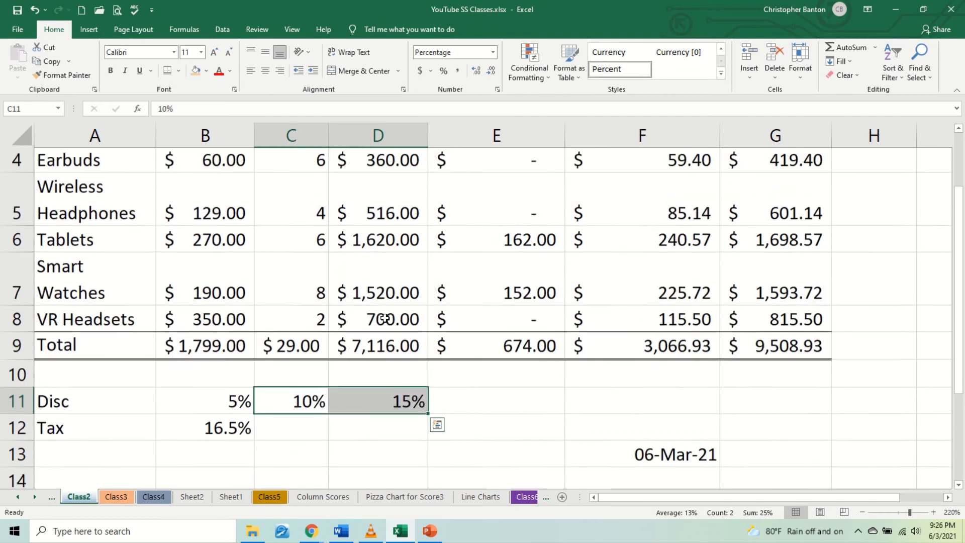
{"action": "scroll", "coordinate": [384, 318], "scroll_direction": "down", "scroll_amount": 3}
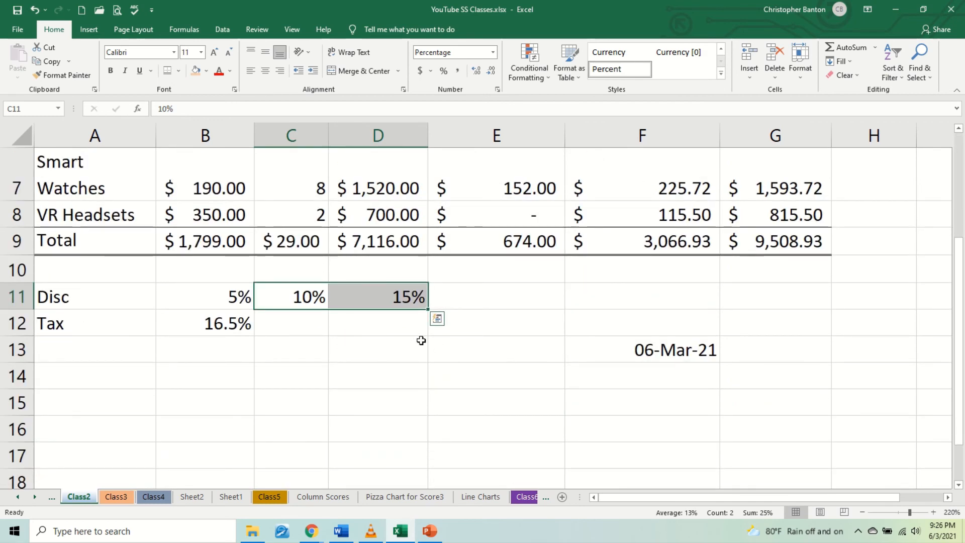
{"action": "key", "text": "Delete"}
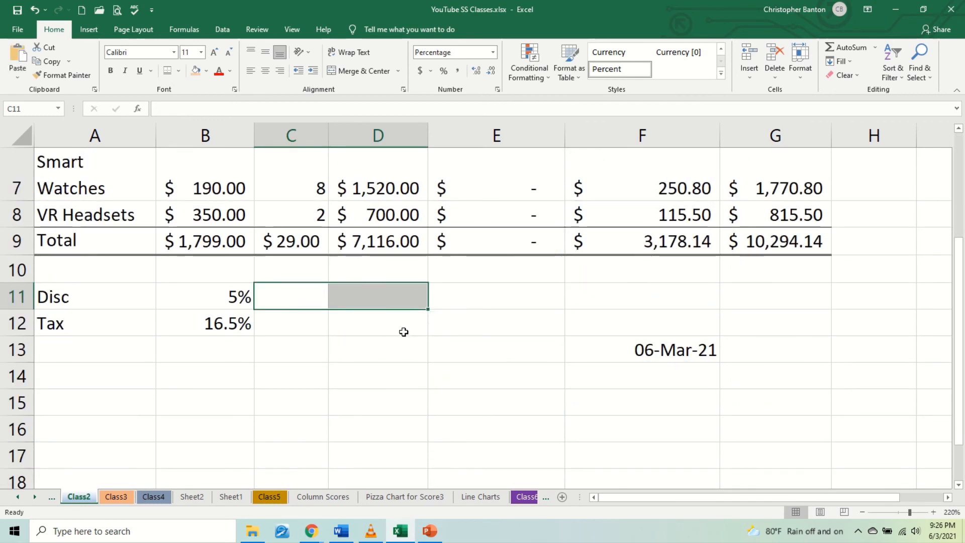
{"action": "scroll", "coordinate": [402, 330], "scroll_direction": "up", "scroll_amount": 3}
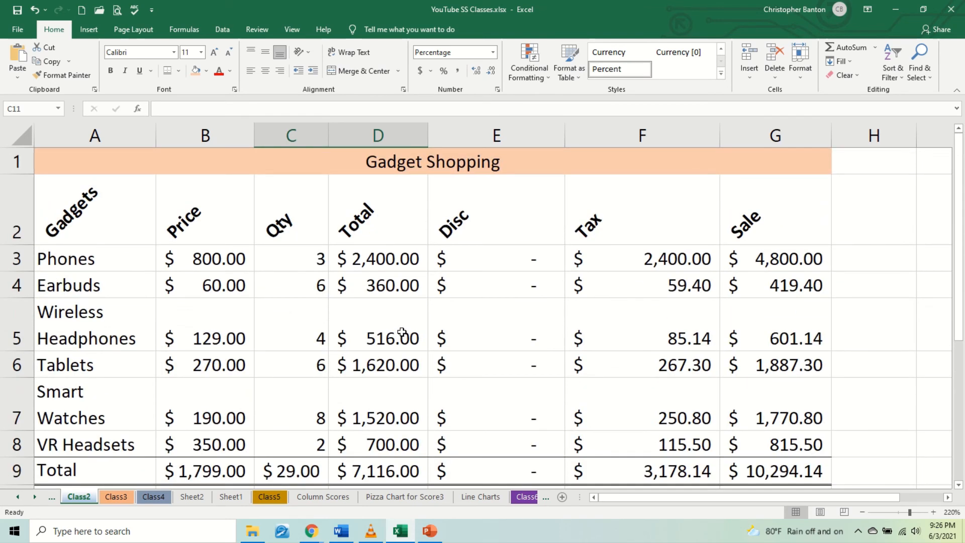
{"action": "scroll", "coordinate": [560, 334], "scroll_direction": "down", "scroll_amount": 1}
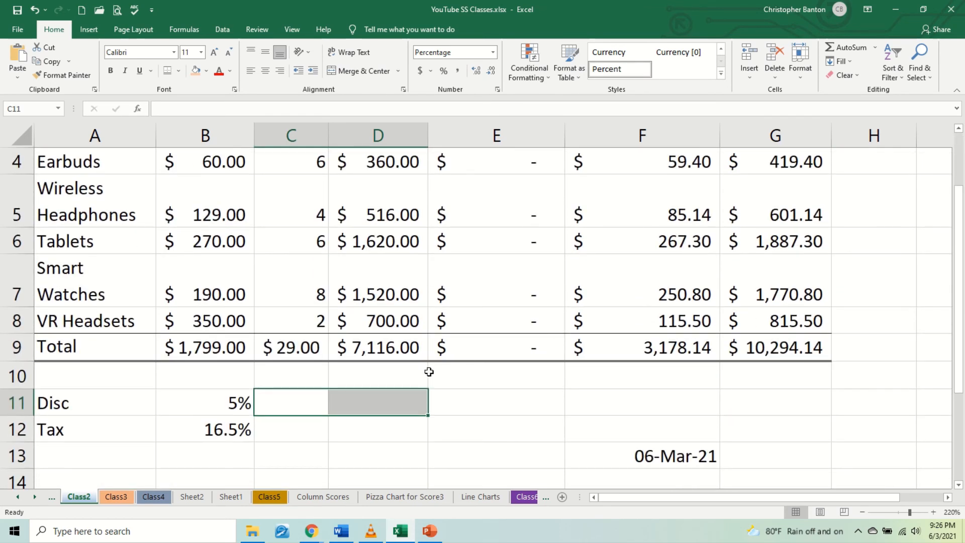
- Enter a discount rate of 5% in C11
{"action": "left_click", "coordinate": [362, 402]}
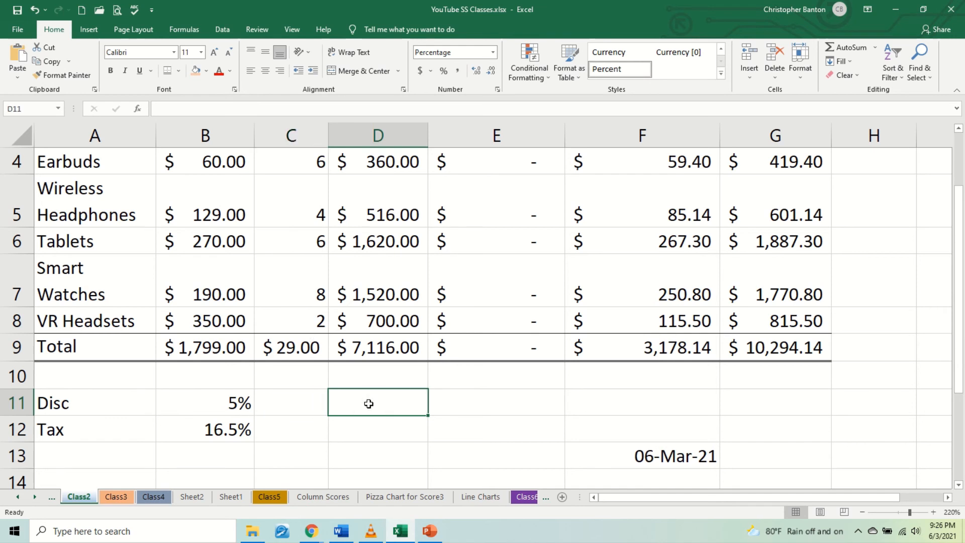
{"action": "left_click", "coordinate": [319, 405]}
{"action": "type", "text": "5"}
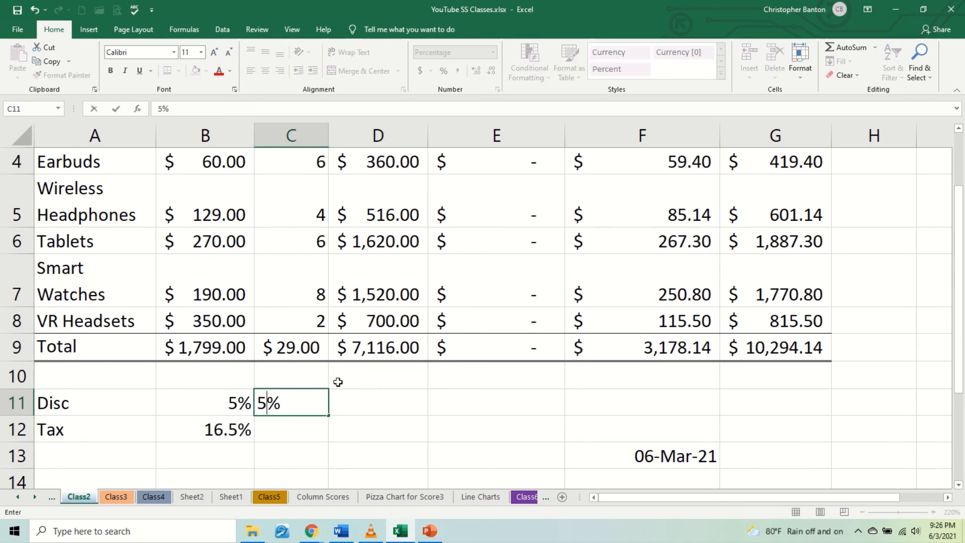
{"action": "key", "text": "Return"}
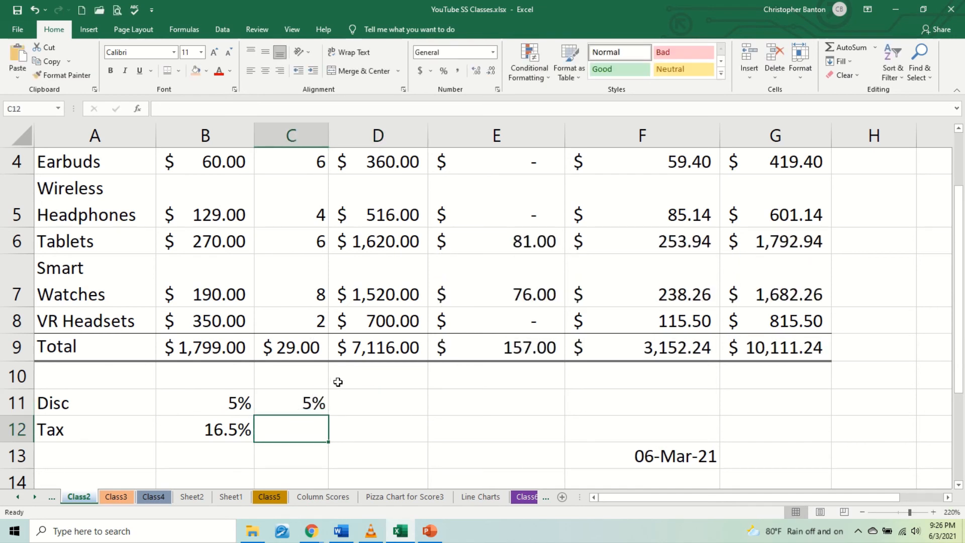
- Change the number format of the discount rate in C11 to General
{"action": "left_click", "coordinate": [305, 403]}
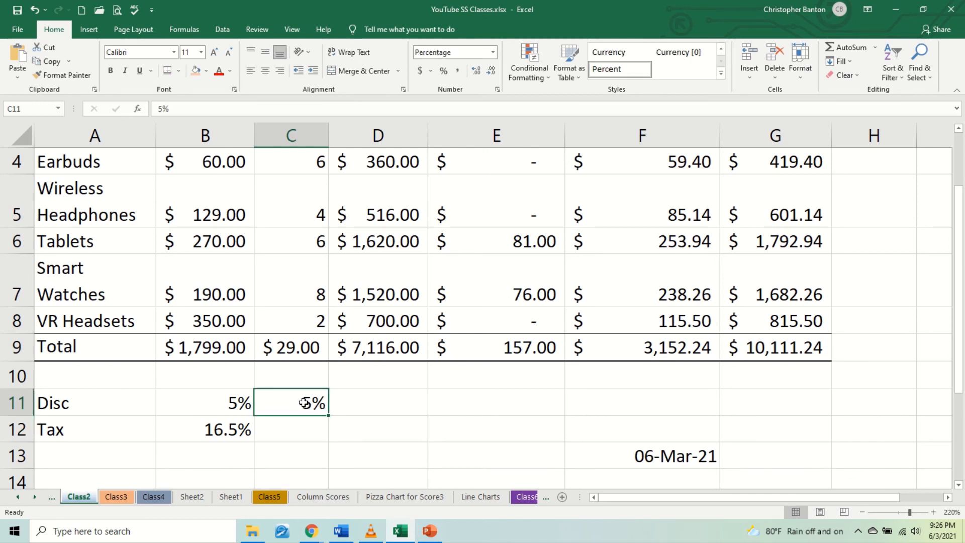
{"action": "right_click", "coordinate": [305, 403]}
{"action": "left_click", "coordinate": [361, 351]}
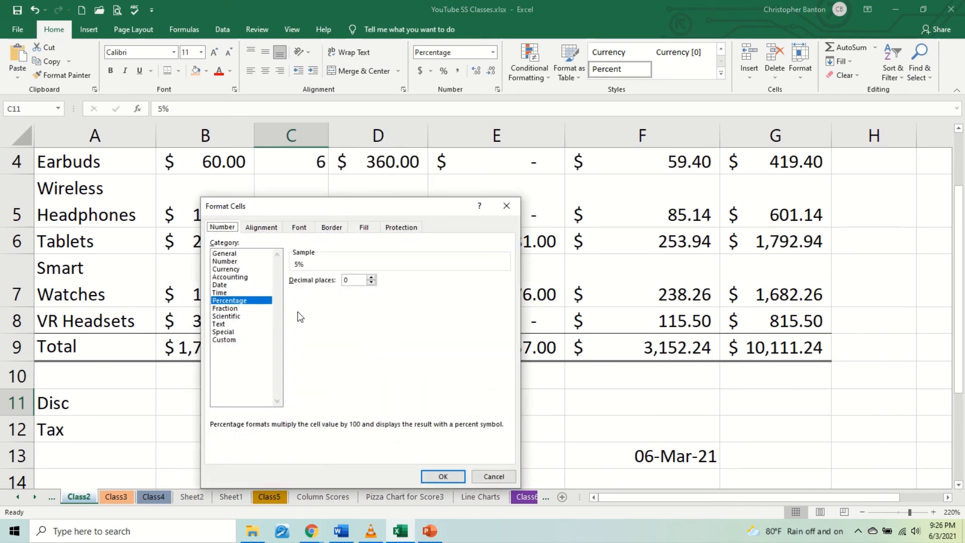
{"action": "left_click", "coordinate": [253, 255]}
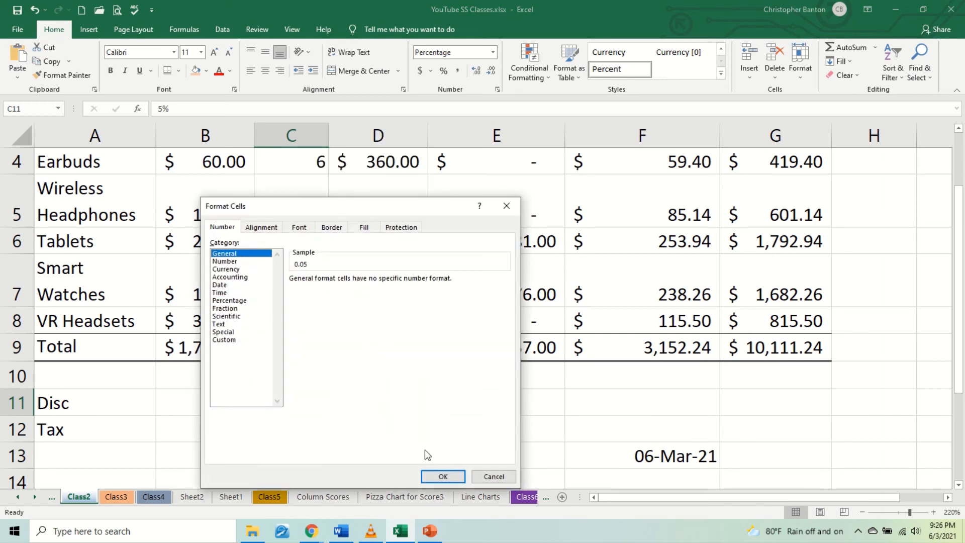
{"action": "left_click", "coordinate": [433, 472]}
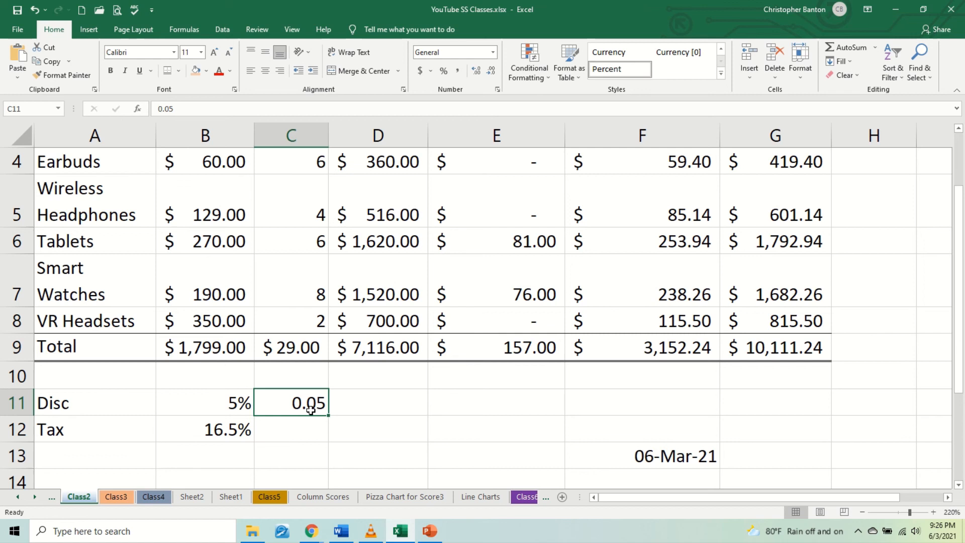
- Enter 5 without a percent sign in C11 and check how the Disc, Tax and Sale columns respond
{"action": "type", "text": "5"}
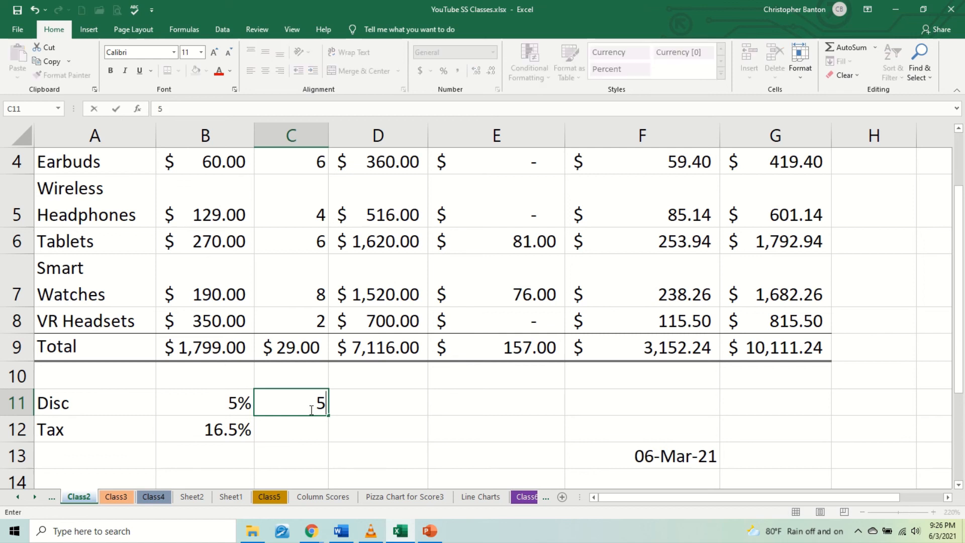
{"action": "key", "text": "Return"}
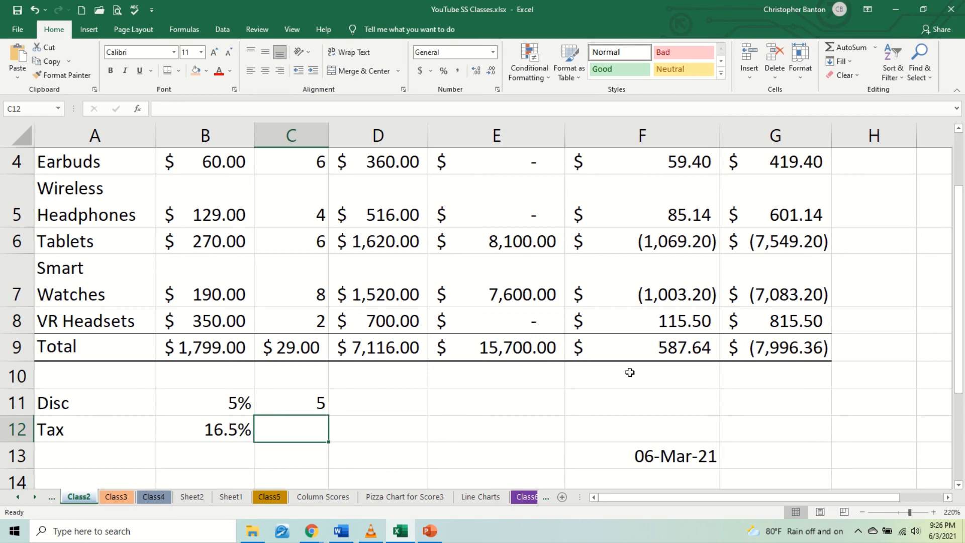
{"action": "scroll", "coordinate": [618, 366], "scroll_direction": "up", "scroll_amount": 1}
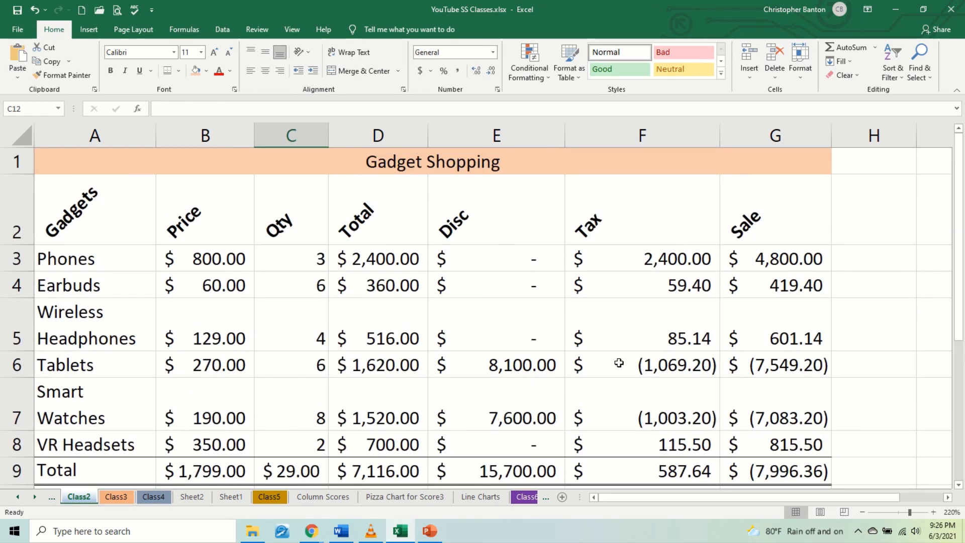
{"action": "scroll", "coordinate": [616, 365], "scroll_direction": "down", "scroll_amount": 1}
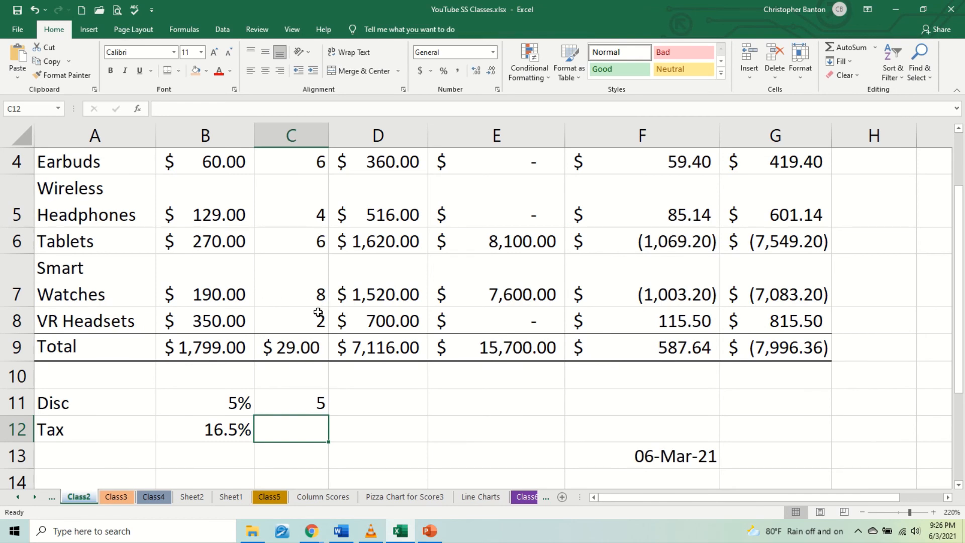
{"action": "scroll", "coordinate": [318, 312], "scroll_direction": "up", "scroll_amount": 1}
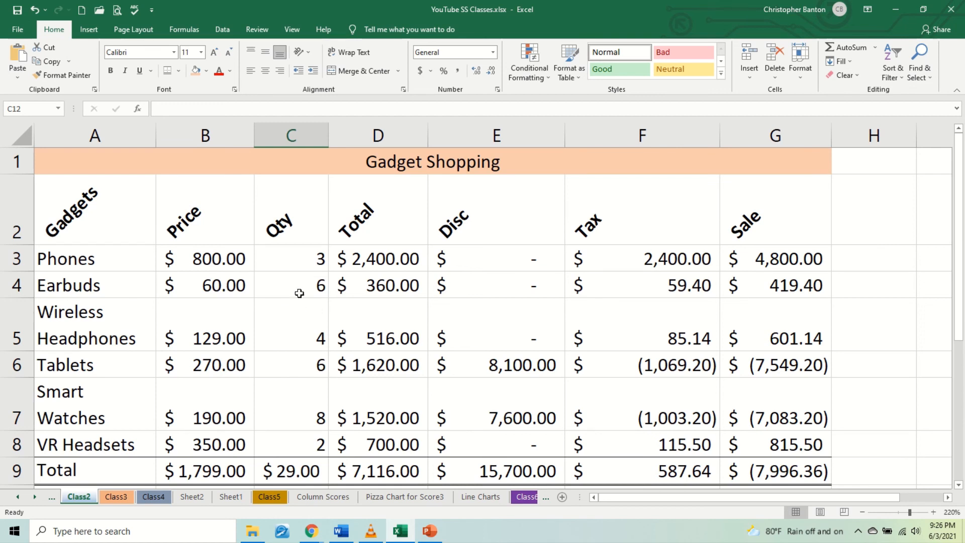
- Look at the font and font size choices for the merged Gadget Shopping title without applying any
{"action": "left_click", "coordinate": [221, 159]}
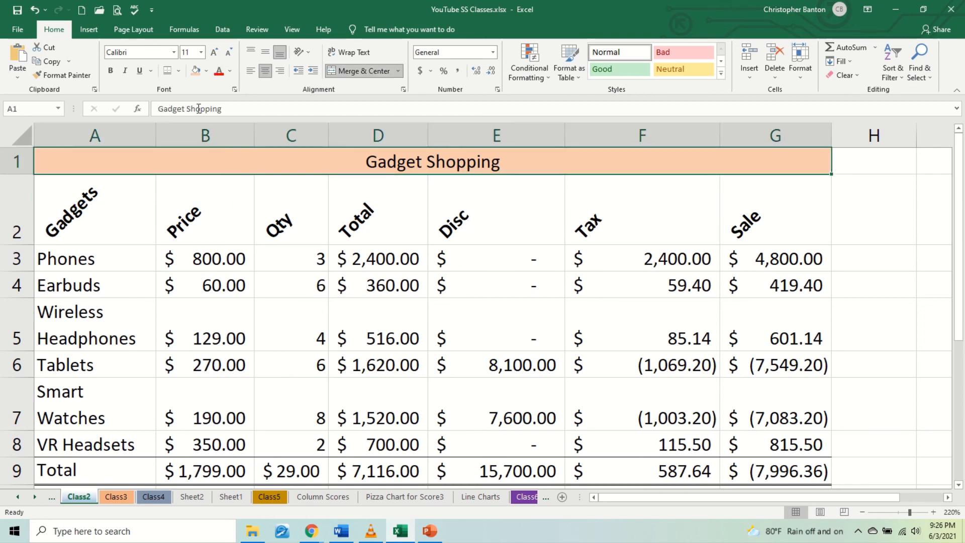
{"action": "left_click", "coordinate": [173, 53]}
{"action": "left_click", "coordinate": [199, 55]}
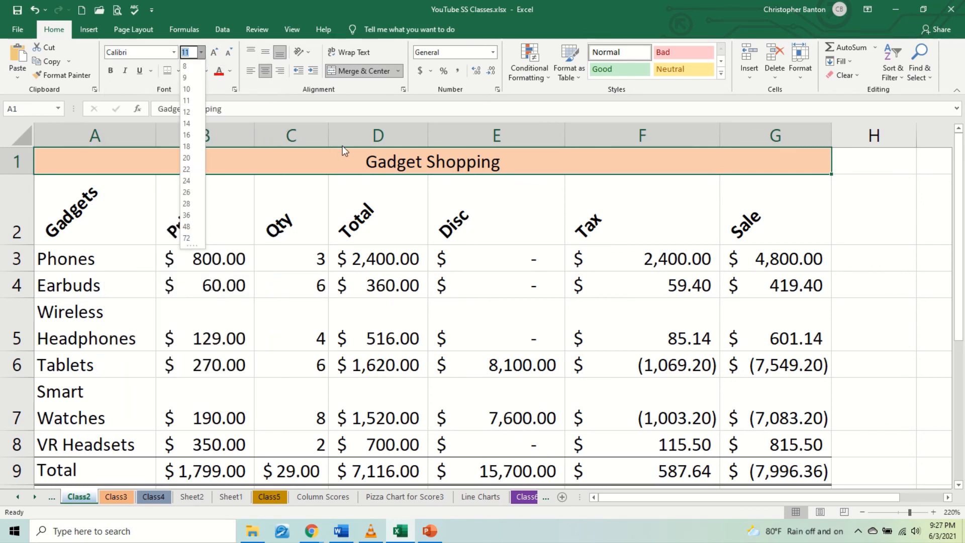
{"action": "key", "text": "Escape"}
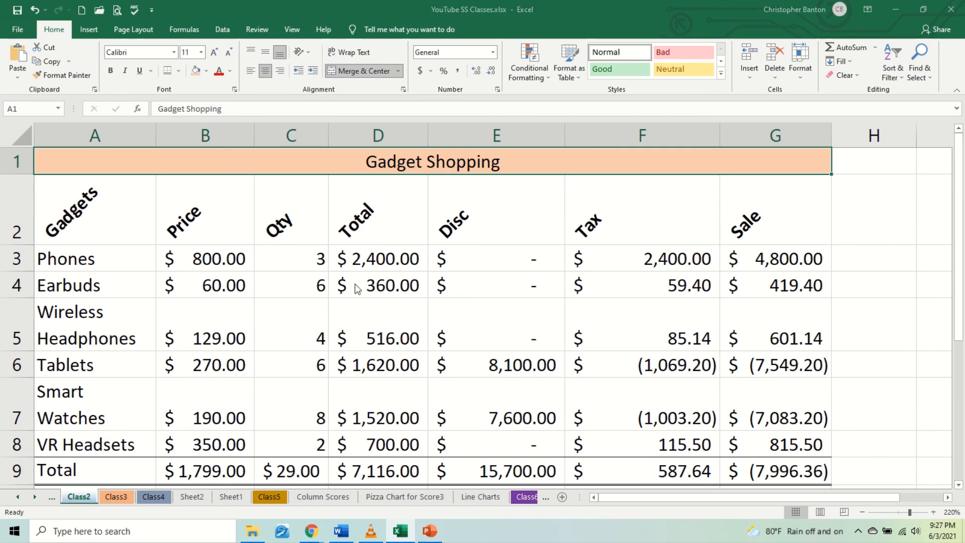
{"action": "key", "text": "super"}
{"action": "key", "text": "super"}
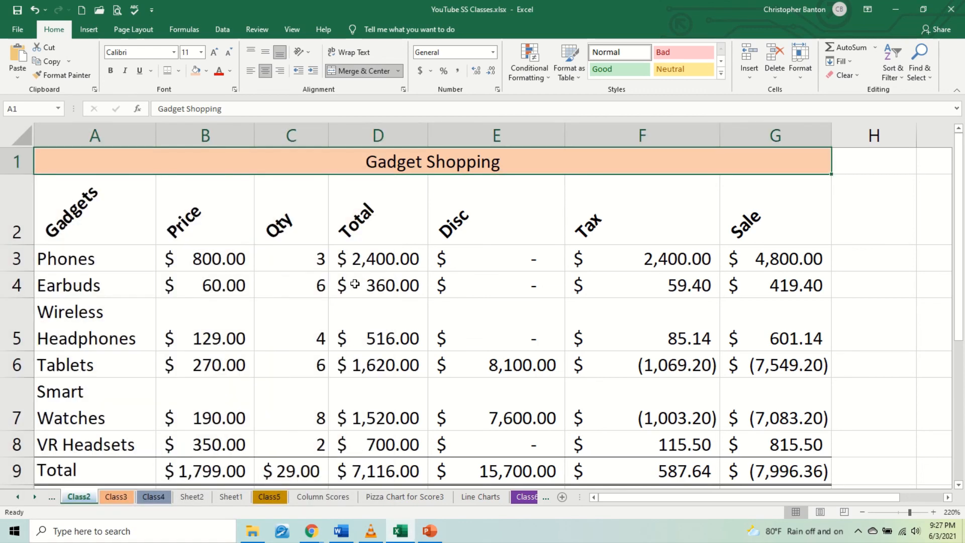